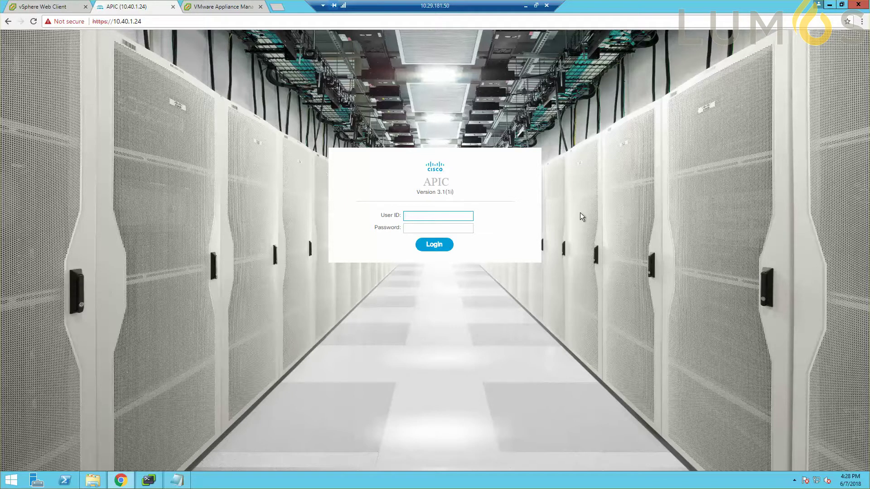
pyautogui.click(180, 22)
pyautogui.click(180, 22)
pyautogui.write('/')
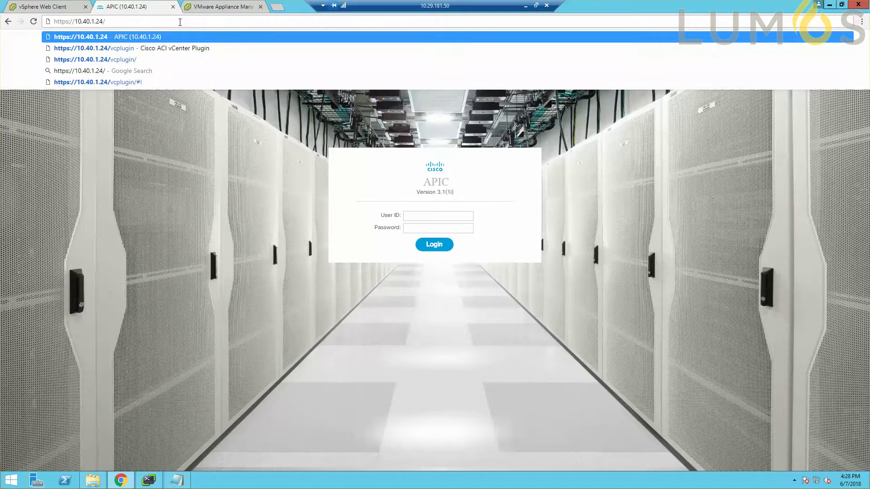
pyautogui.write('vc')
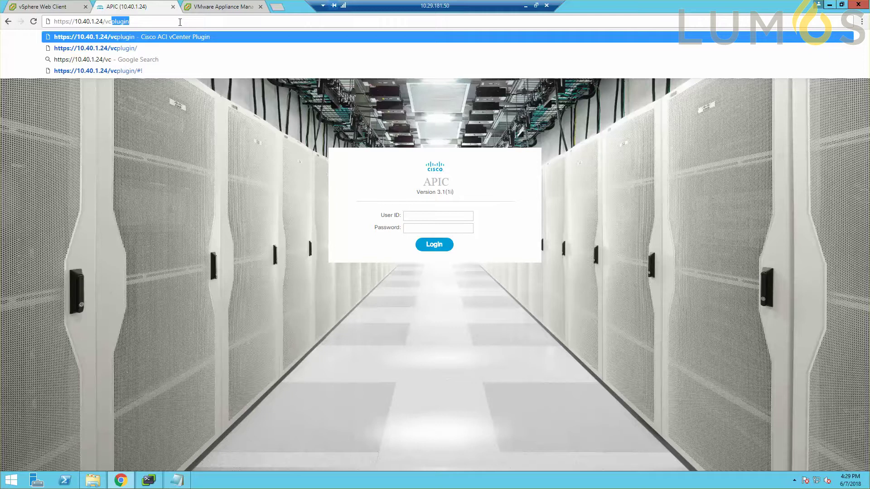
pyautogui.press('Return')
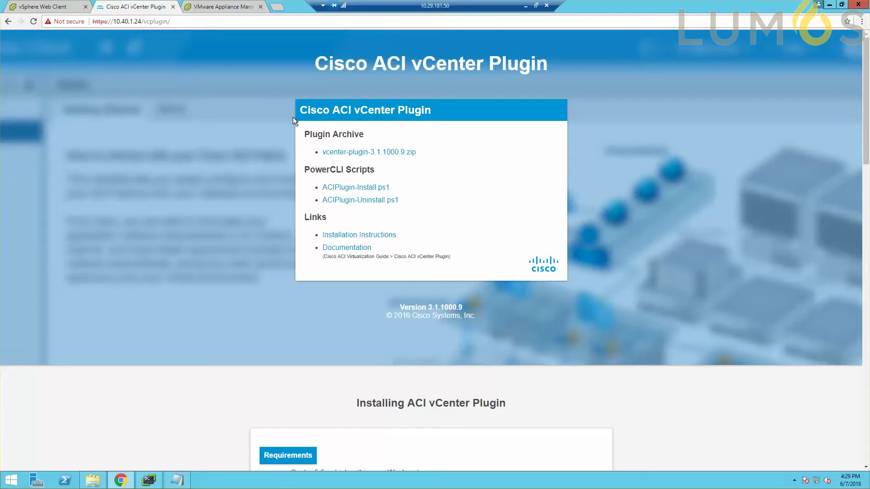
pyautogui.click(223, 7)
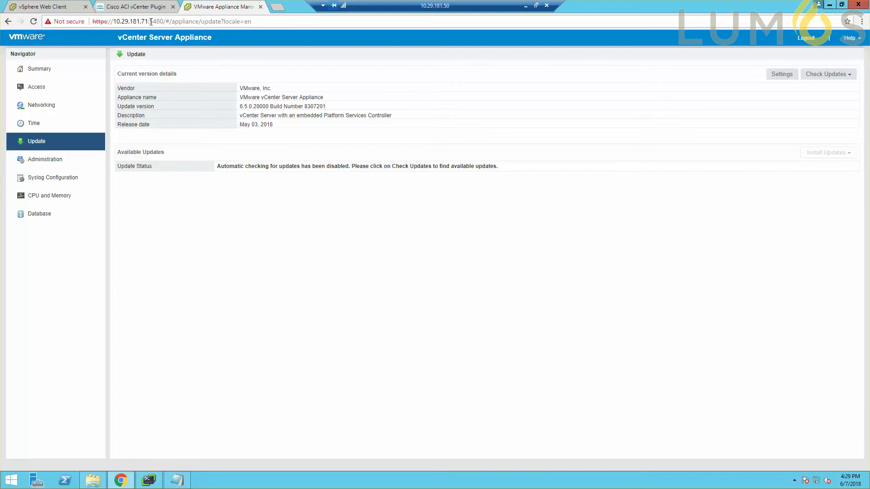
pyautogui.moveTo(149, 22); pyautogui.dragTo(163, 21)
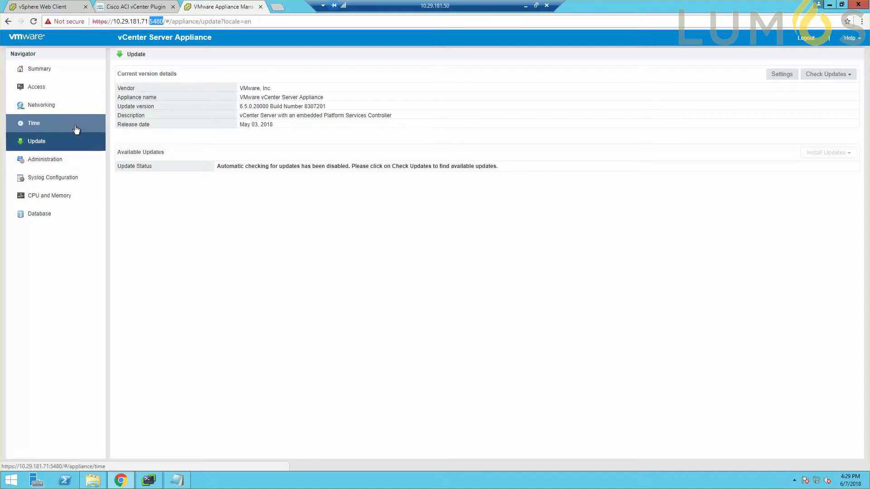
pyautogui.click(58, 72)
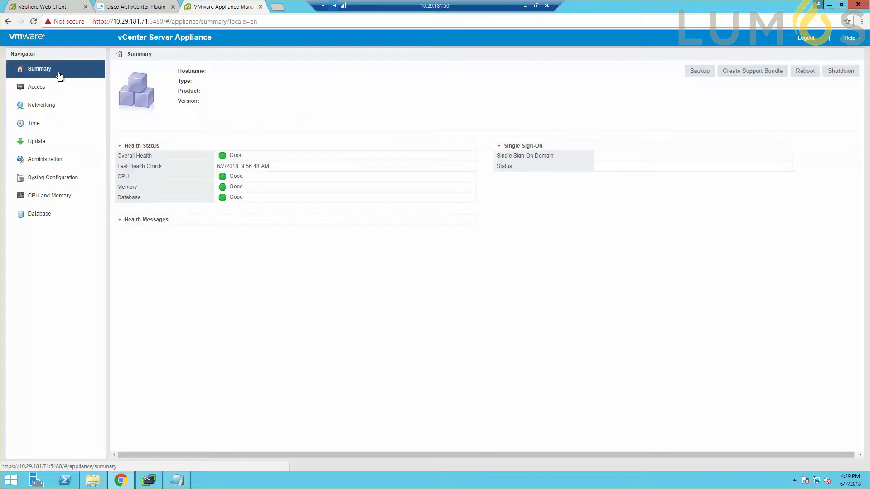
pyautogui.click(37, 141)
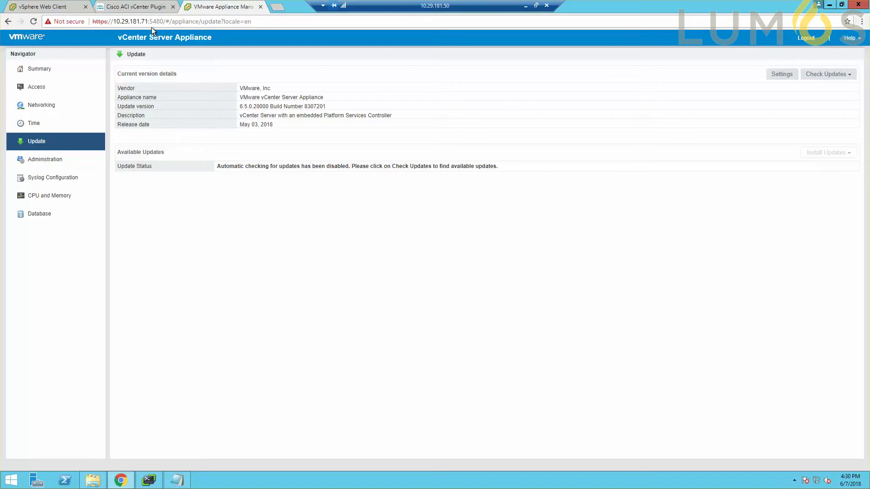
pyautogui.moveTo(113, 21); pyautogui.dragTo(164, 20)
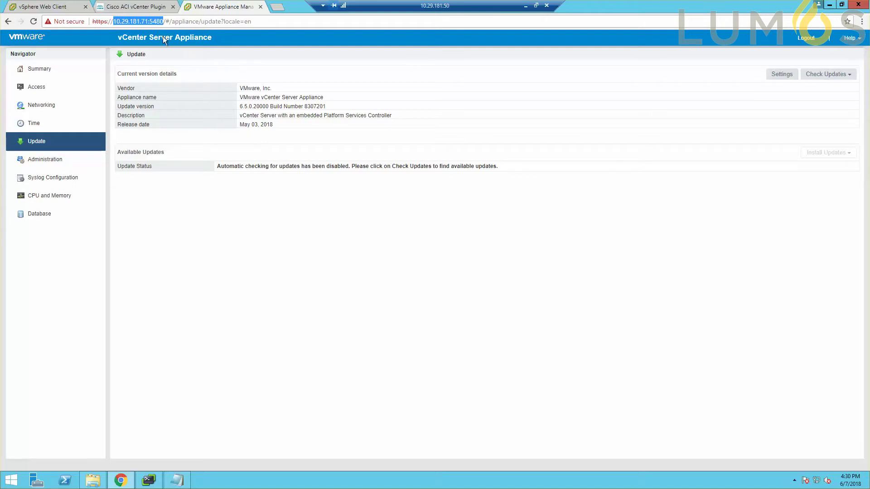
pyautogui.click(144, 7)
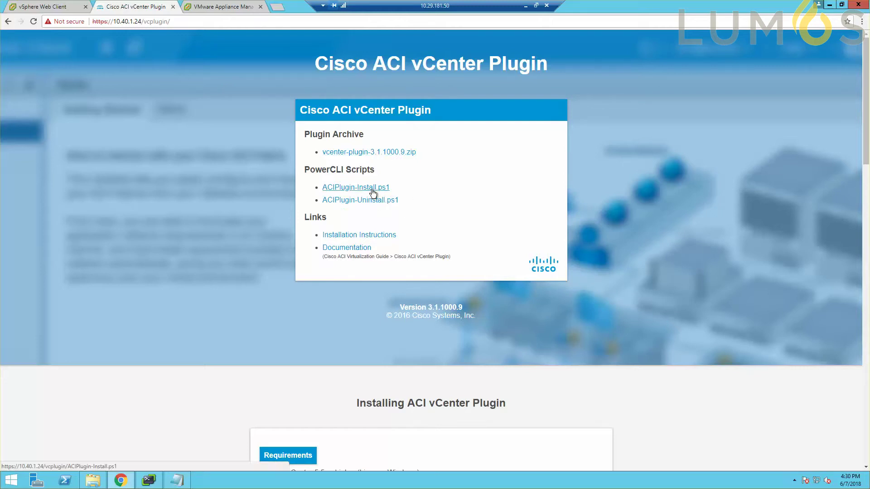
pyautogui.click(92, 481)
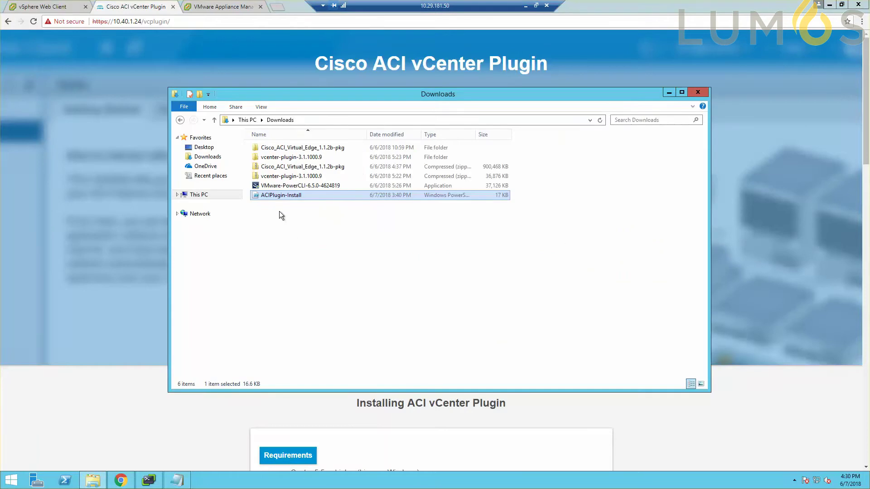
pyautogui.rightClick(290, 196)
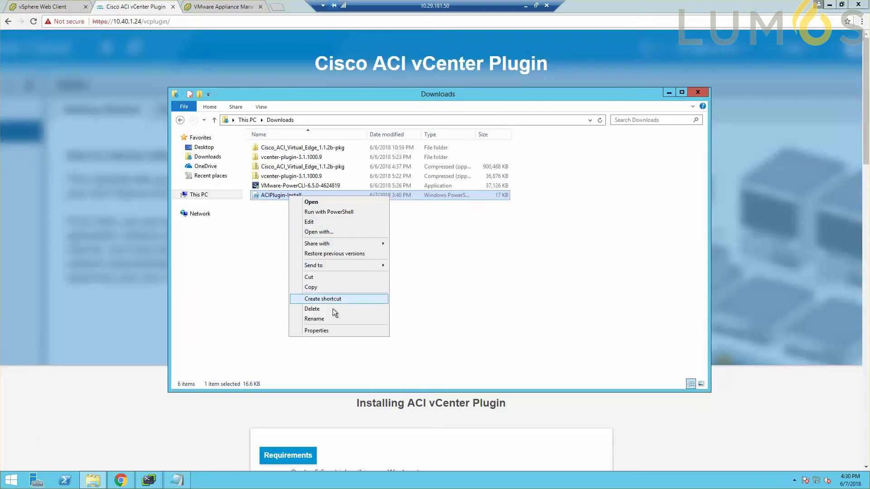
pyautogui.click(330, 332)
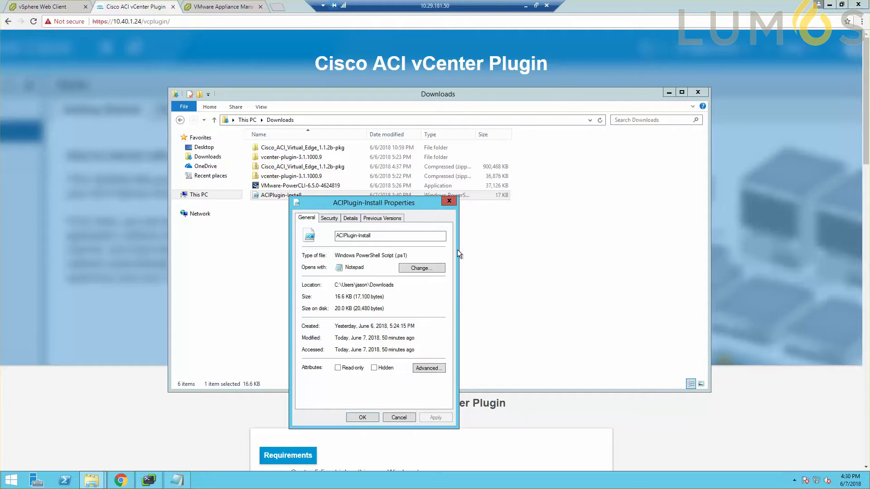
pyautogui.click(447, 200)
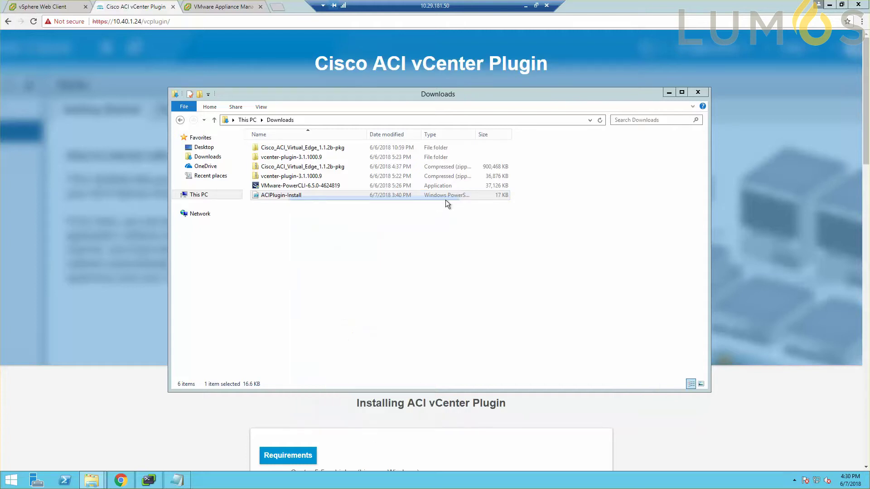
pyautogui.click(669, 93)
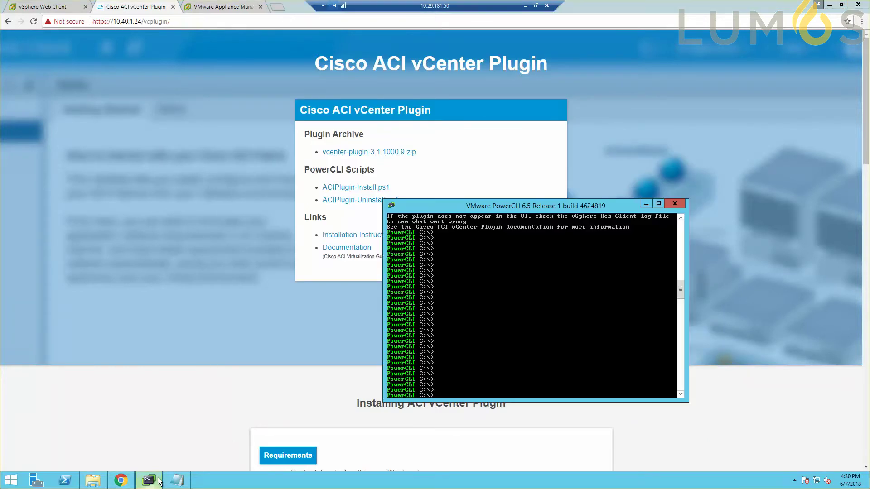
# - Rerun the ACIPlugin-Install script in PowerCLI and enter vCenter address 10.29.181.71
pyautogui.click(154, 481)
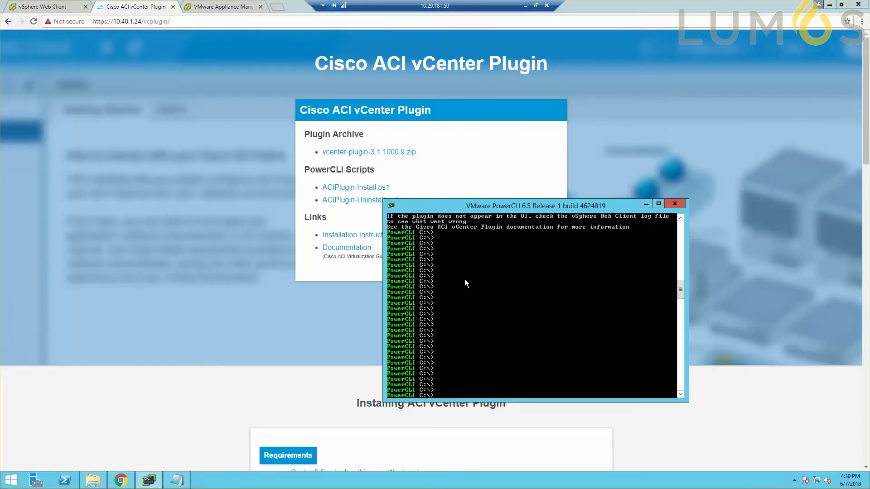
pyautogui.scroll(-1, 464, 279)
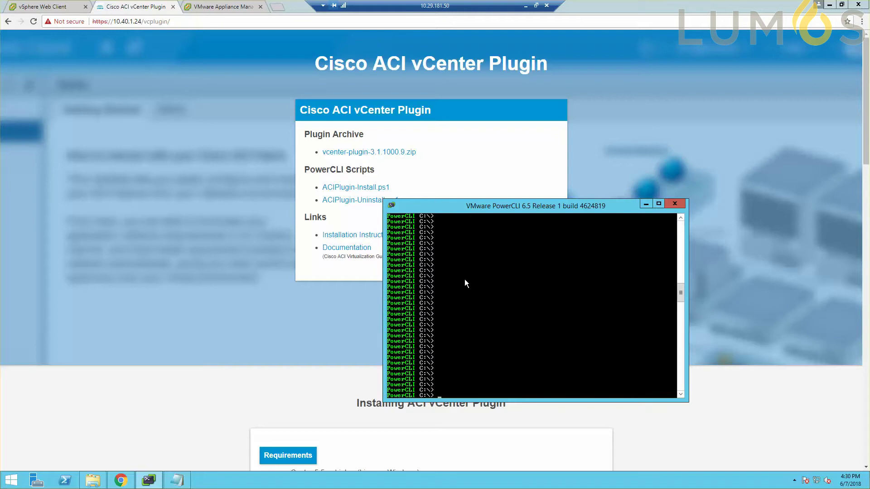
pyautogui.rightClick(465, 280)
pyautogui.press('Up')
pyautogui.press('Up')
pyautogui.press('Up')
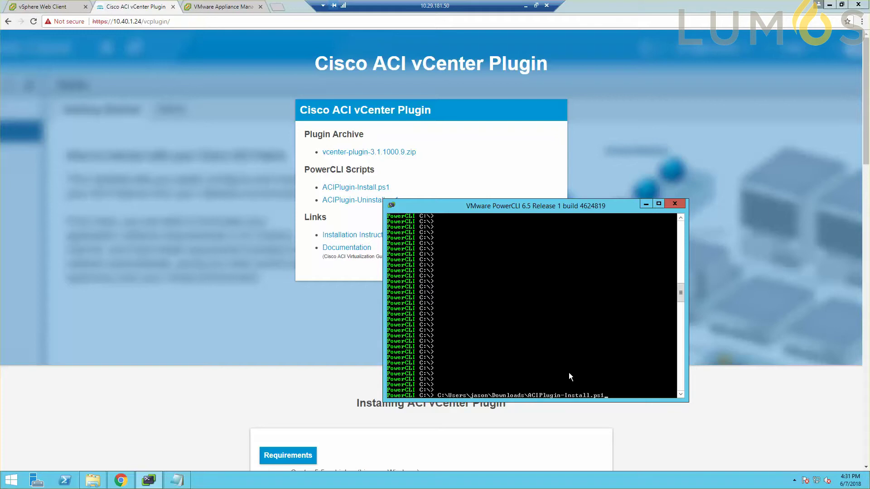
pyautogui.press('Return')
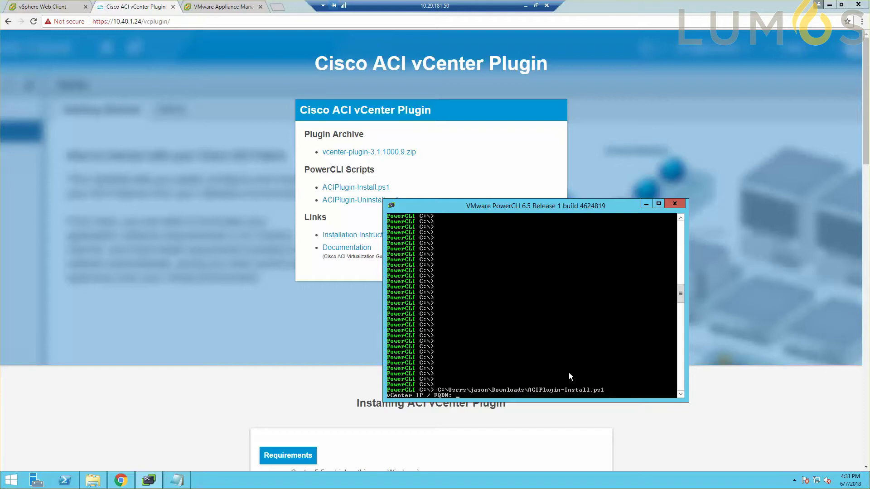
pyautogui.write('10.29.181.71')
pyautogui.press('Return')
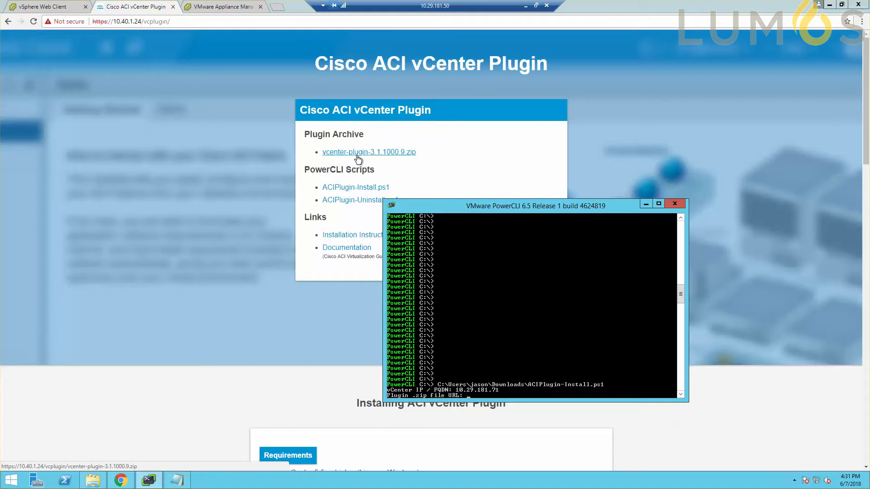
# - Supply the vcenter-plugin-3.1.1000.9.zip URL at the plugin URL prompt
pyautogui.rightClick(544, 329)
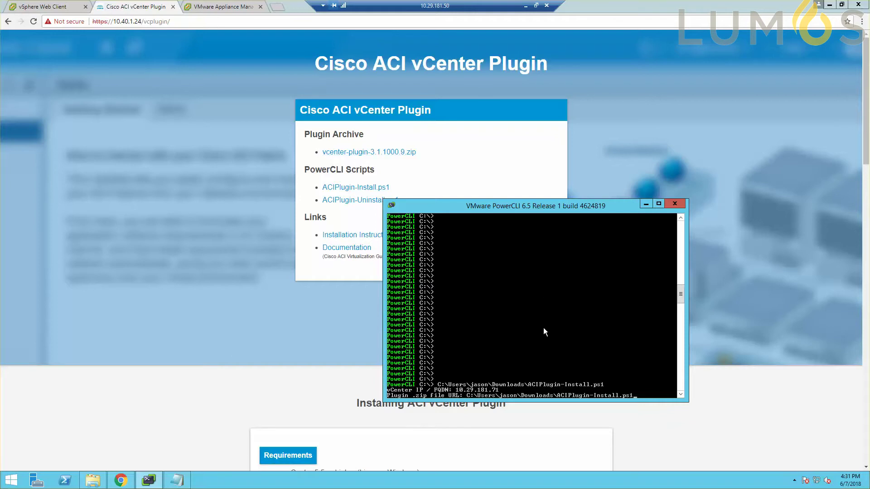
pyautogui.press('Up')
pyautogui.press('Up')
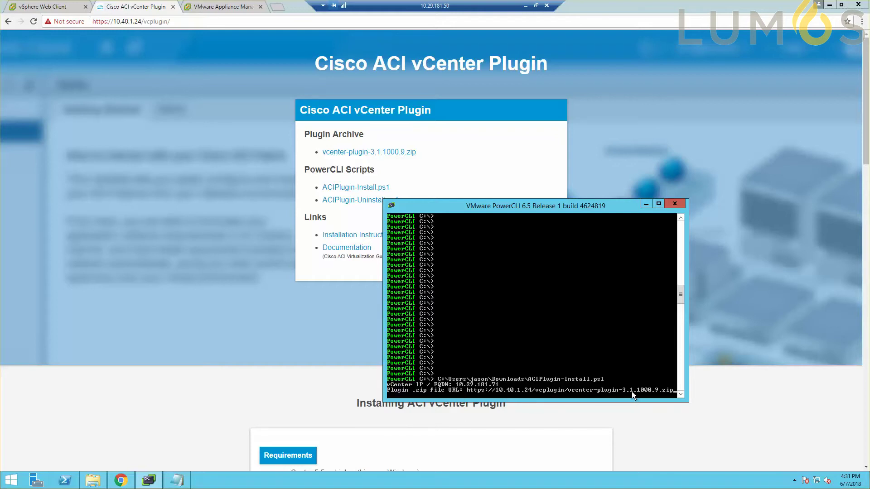
pyautogui.press('Return')
pyautogui.scroll(-1, 574, 343)
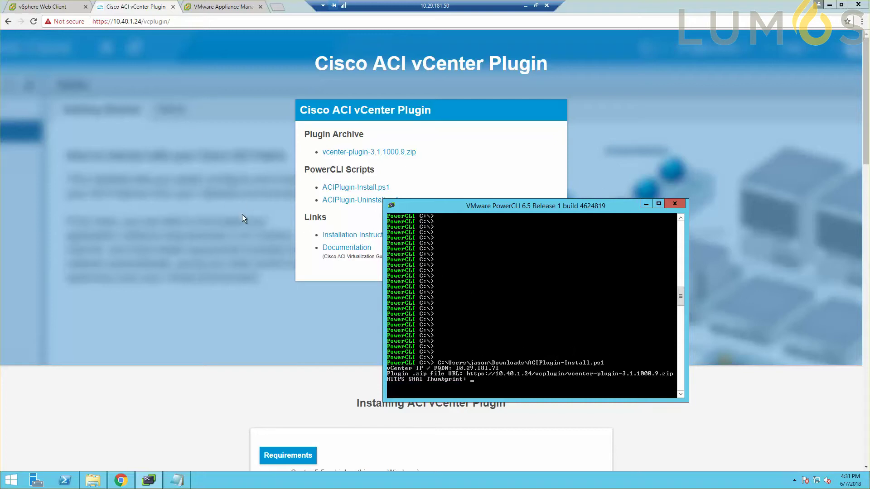
# - Show the Thumbprint field in the APIC site certificate's Details in Chrome
pyautogui.click(64, 21)
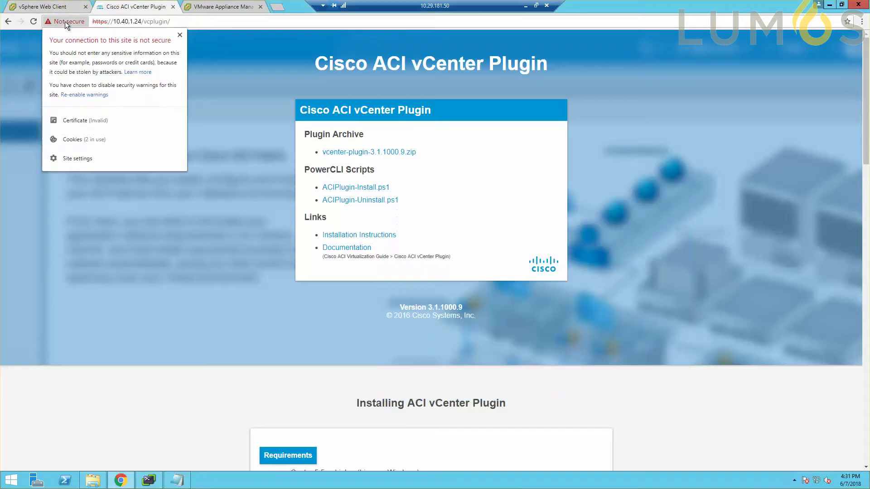
pyautogui.click(82, 126)
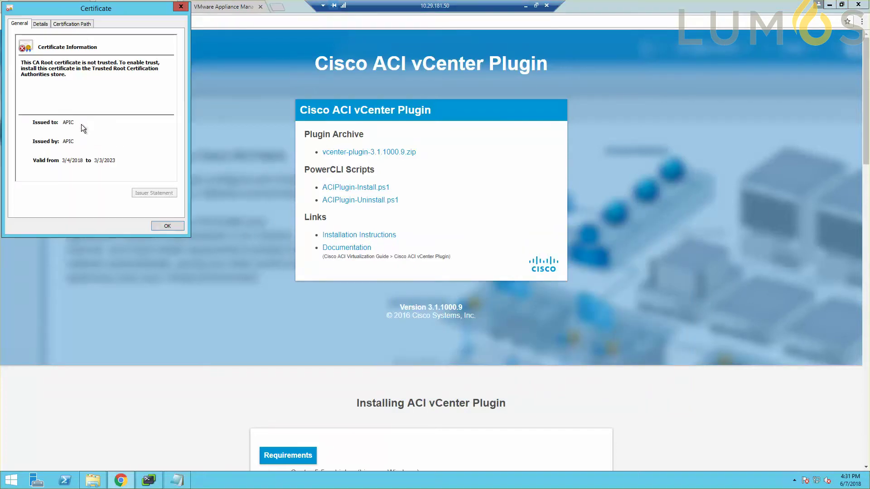
pyautogui.click(43, 26)
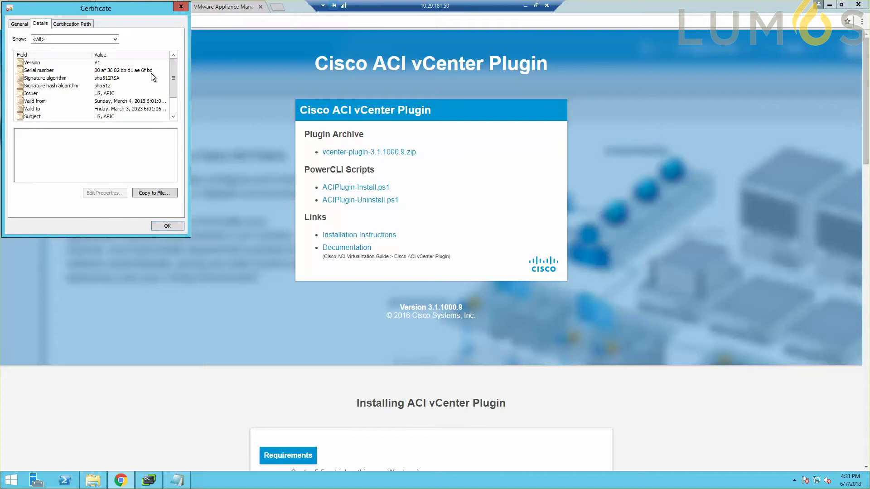
pyautogui.scroll(-1, 173, 77)
pyautogui.click(139, 114)
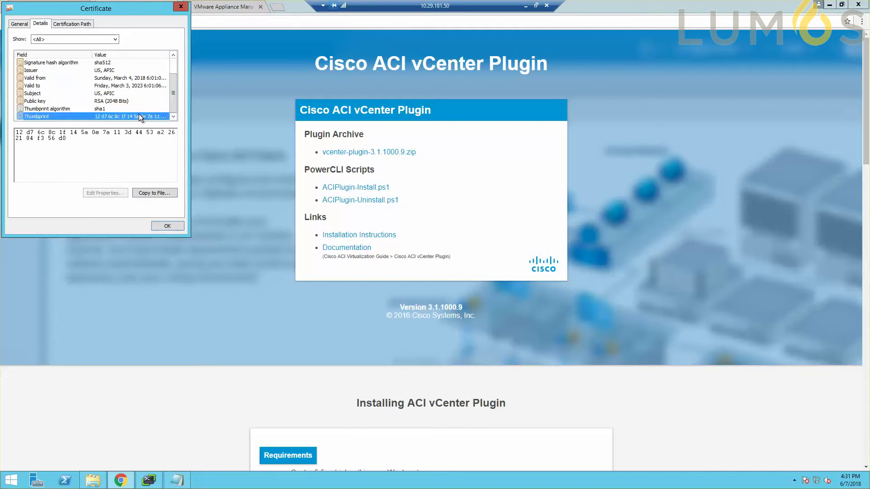
# - Compare it with the colon-formatted thumbprint in Notepad, then return to PowerCLI
pyautogui.click(176, 480)
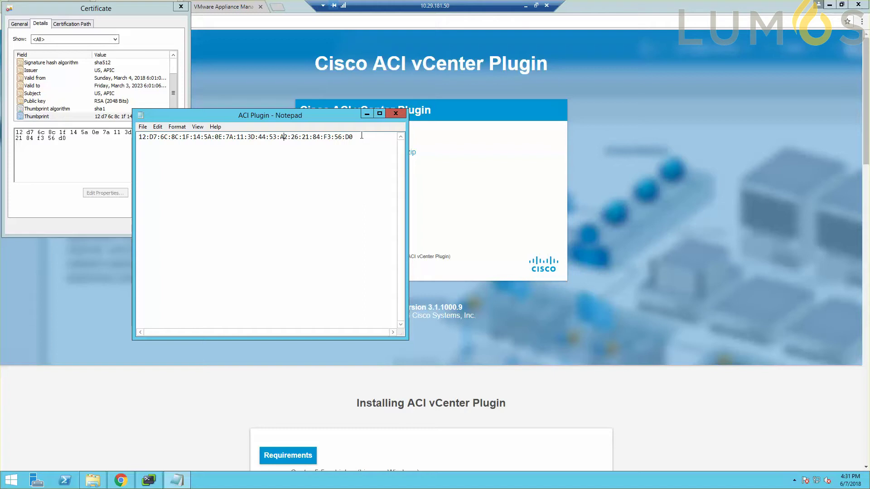
pyautogui.click(367, 113)
pyautogui.click(149, 480)
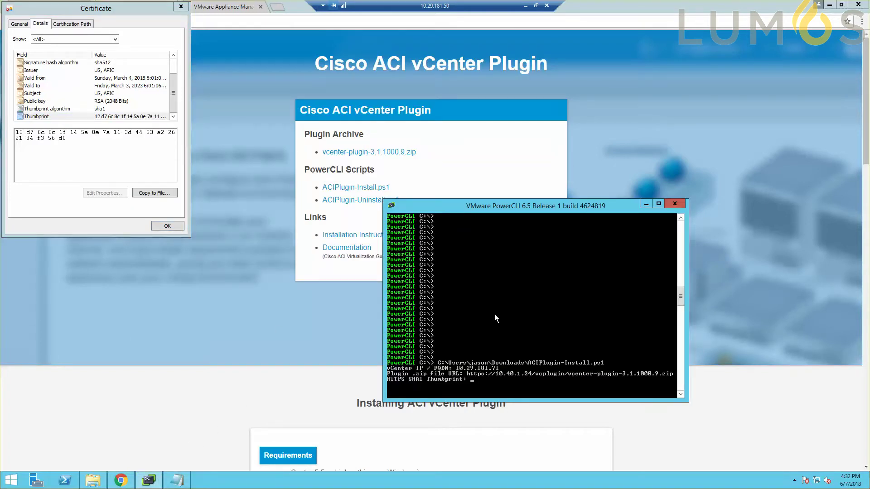
# - Paste the SHA1 thumbprint at the PowerCLI prompt and submit it
pyautogui.press('Up')
pyautogui.press('Escape')
pyautogui.rightClick(494, 314)
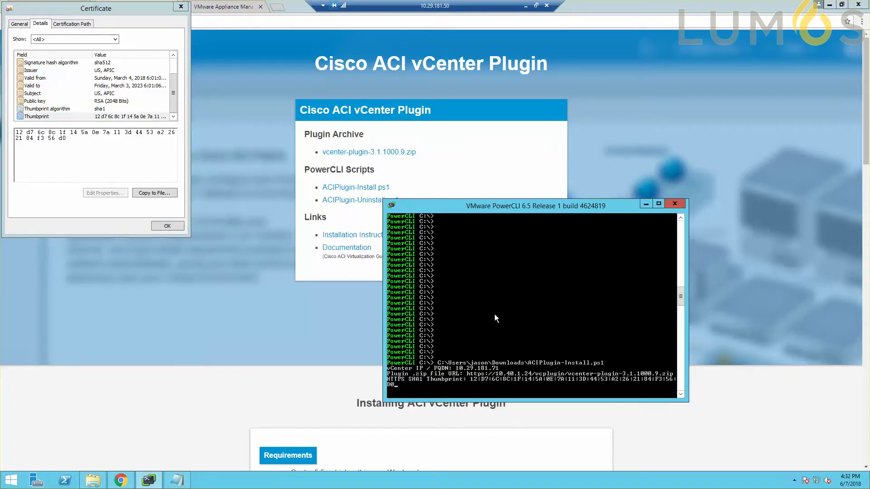
pyautogui.press('Return')
# - Enter the vCenter administrator user name and password, close the certificate window, and check the upgrade message
pyautogui.write('admi')
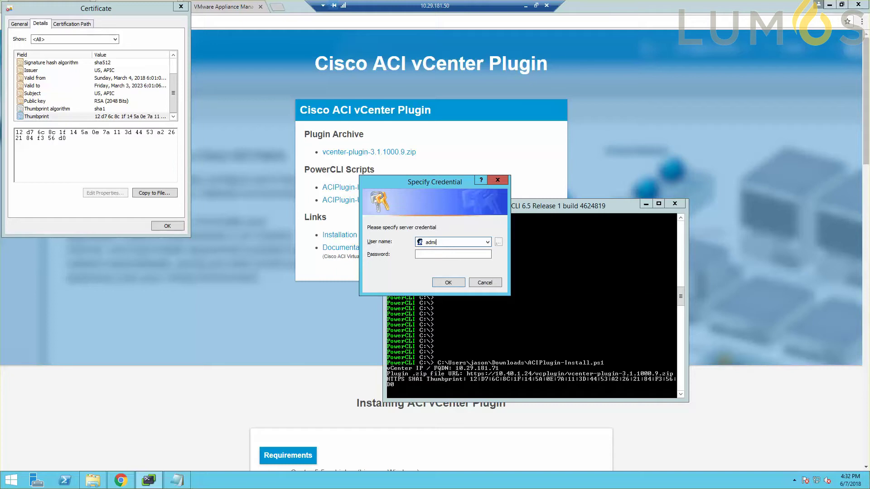
pyautogui.write('nistrator@vsphere.local')
pyautogui.press('Tab')
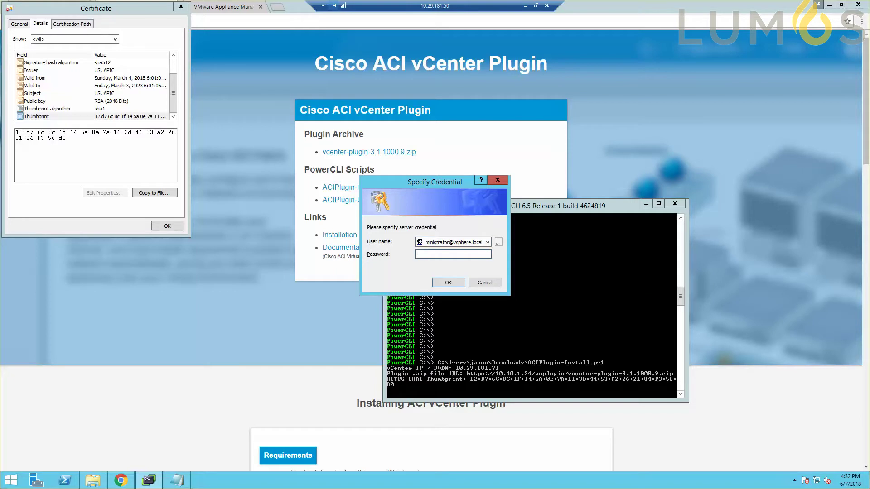
pyautogui.write('••••••')
pyautogui.press('Return')
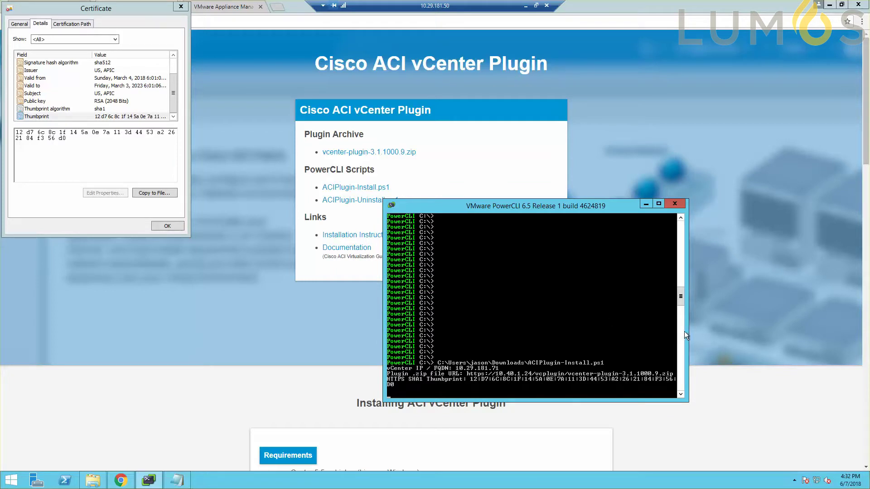
pyautogui.click(682, 397)
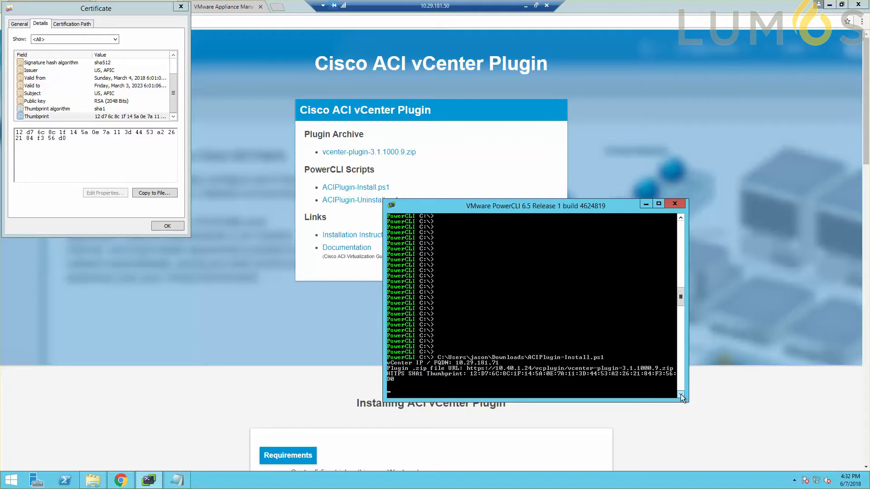
pyautogui.click(181, 8)
pyautogui.click(157, 485)
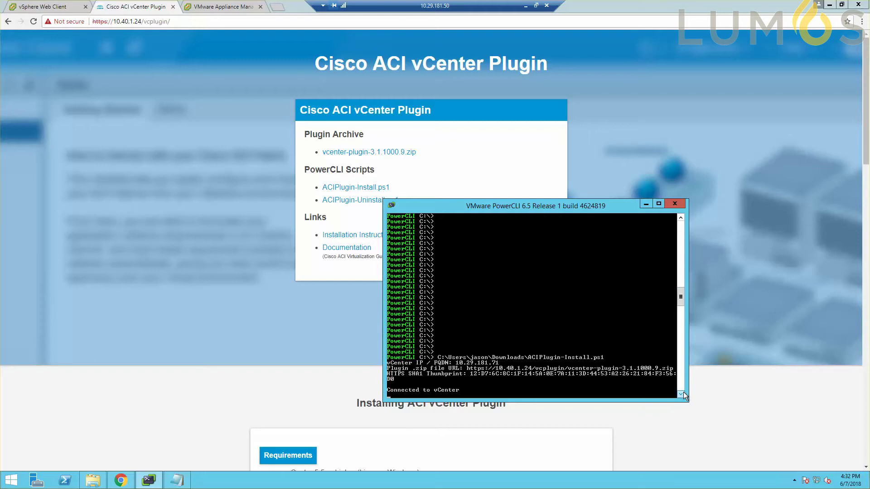
pyautogui.moveTo(679, 297); pyautogui.dragTo(679, 310)
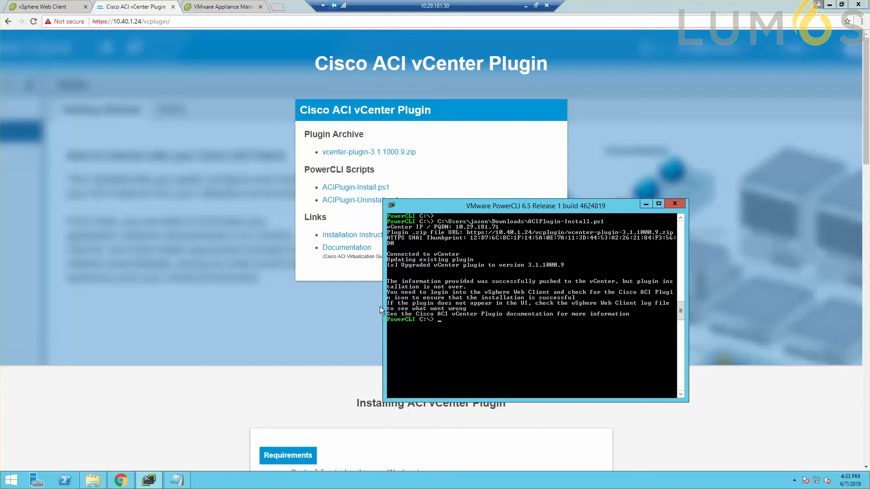
pyautogui.click(319, 325)
# - Read through the plugin installation instructions, then switch to the vSphere Web Client tab
pyautogui.scroll(-4, 325, 326)
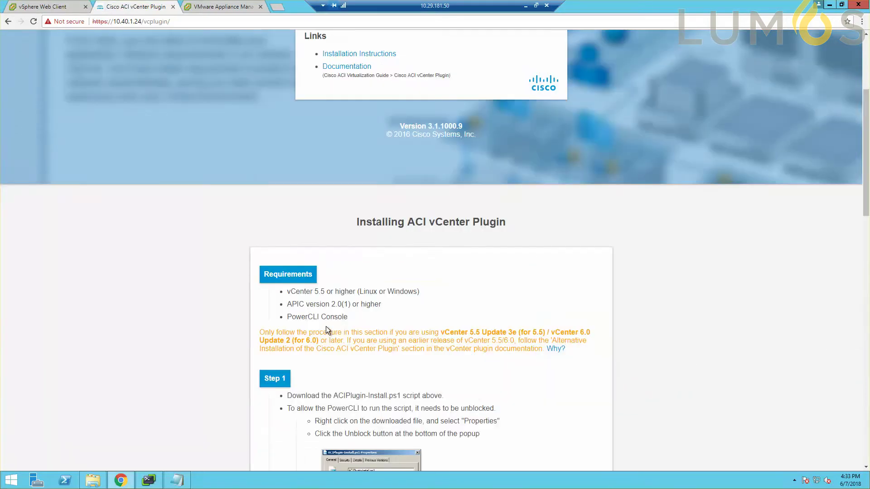
pyautogui.scroll(-7, 325, 331)
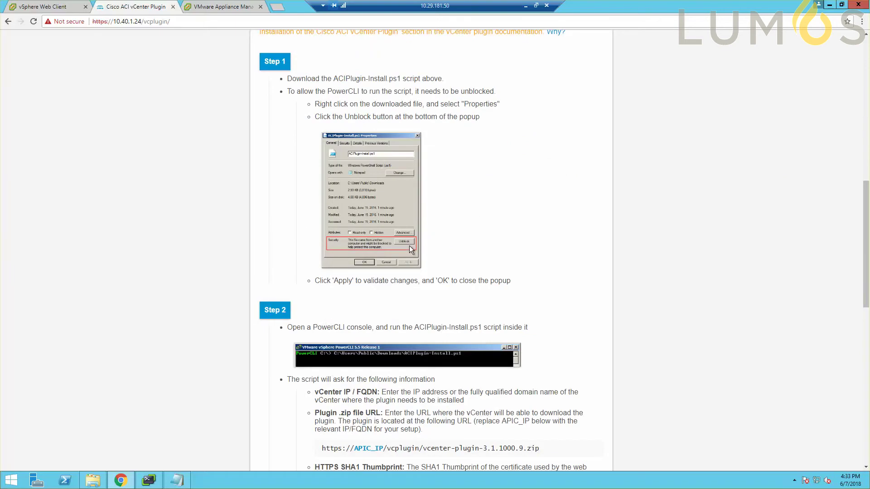
pyautogui.scroll(-11, 438, 279)
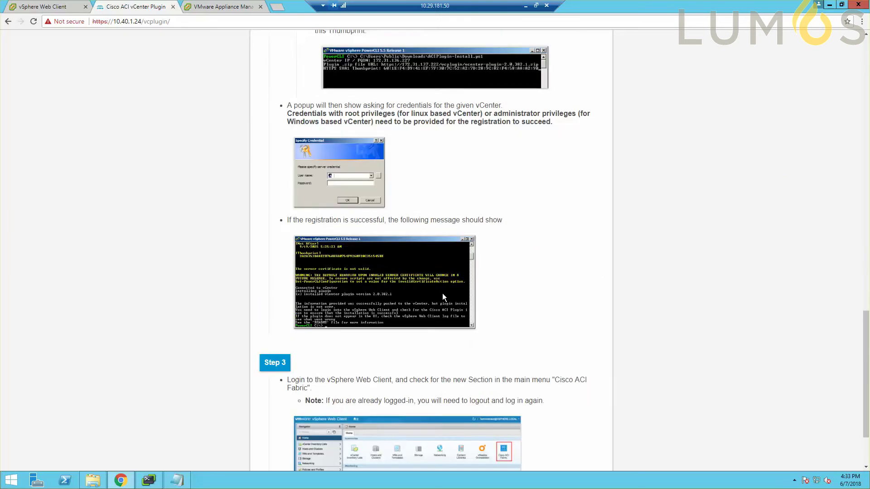
pyautogui.scroll(-2, 442, 292)
pyautogui.scroll(7, 429, 294)
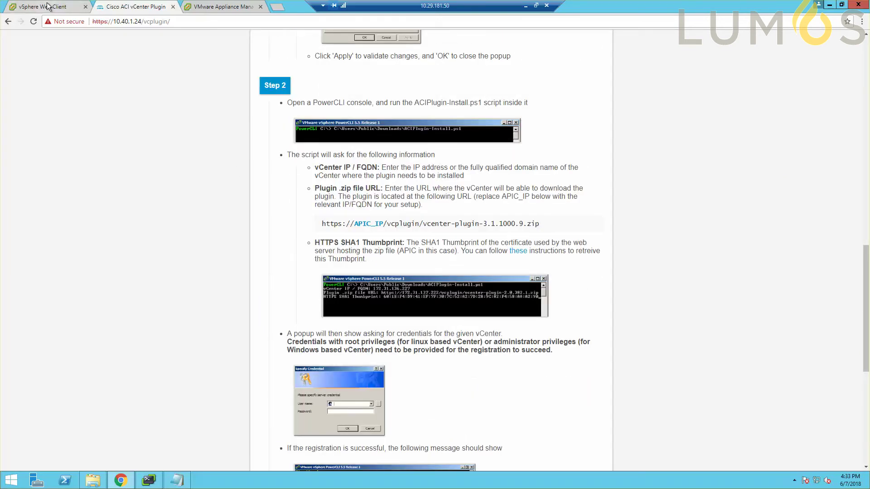
pyautogui.click(48, 6)
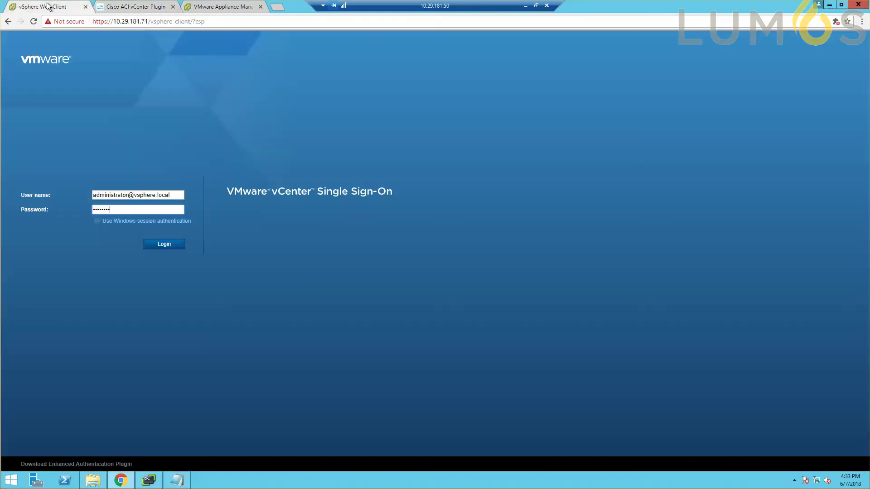
# - Log in, go Home, open Cisco ACI Fabric and choose 'Connect vSphere to your ACI Fabric'
pyautogui.click(161, 247)
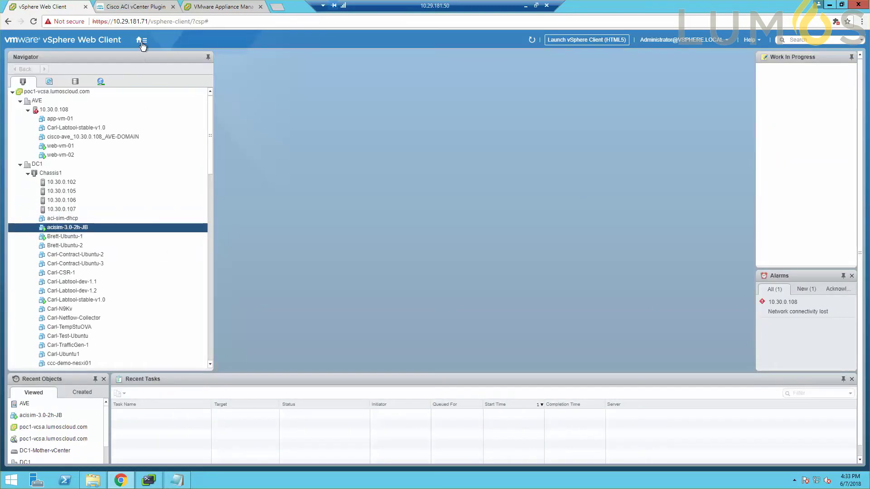
pyautogui.click(142, 40)
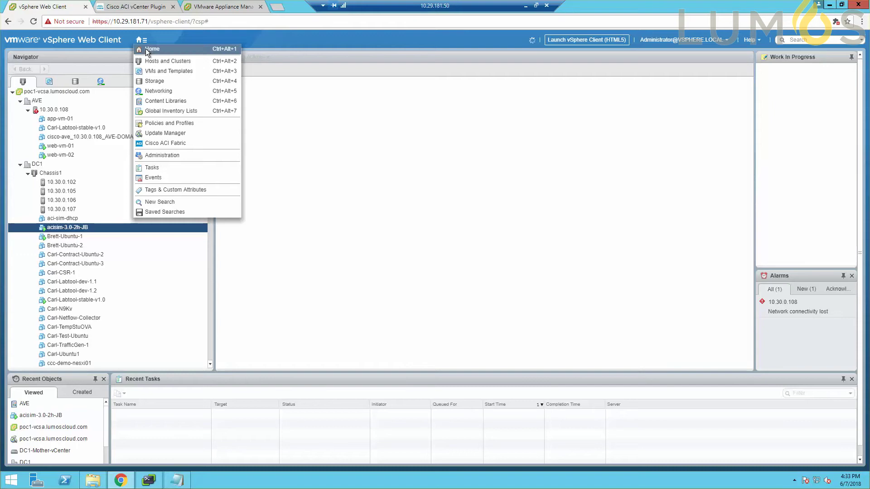
pyautogui.click(146, 48)
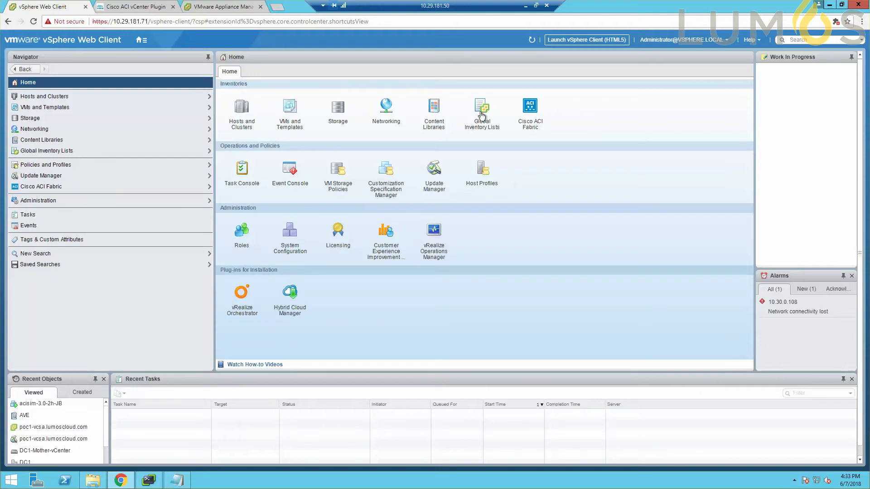
pyautogui.click(530, 110)
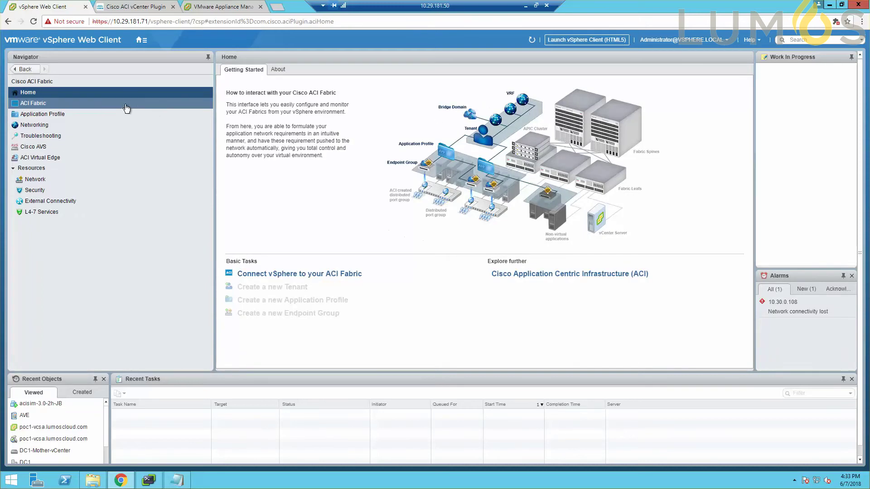
pyautogui.click(287, 274)
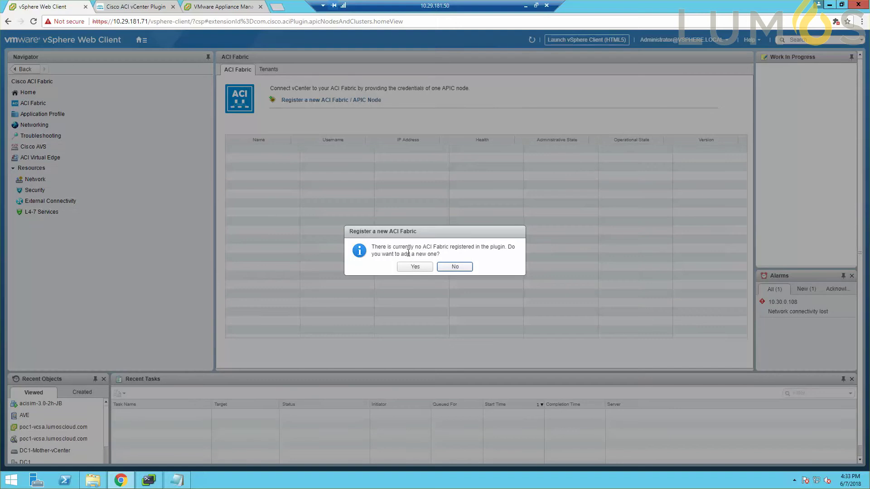
# - Confirm registering a new fabric, enter APIC IP 10.40.1.24, and fill the certificate fields
pyautogui.click(420, 268)
pyautogui.click(390, 196)
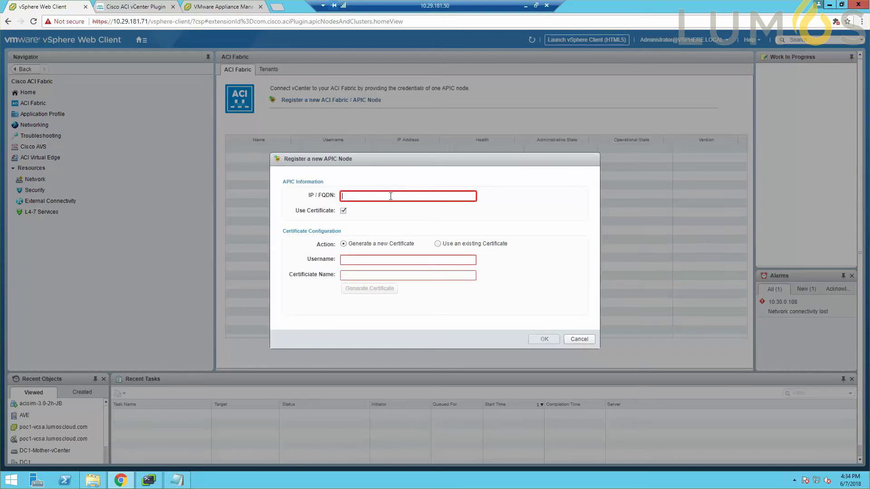
pyautogui.write('10')
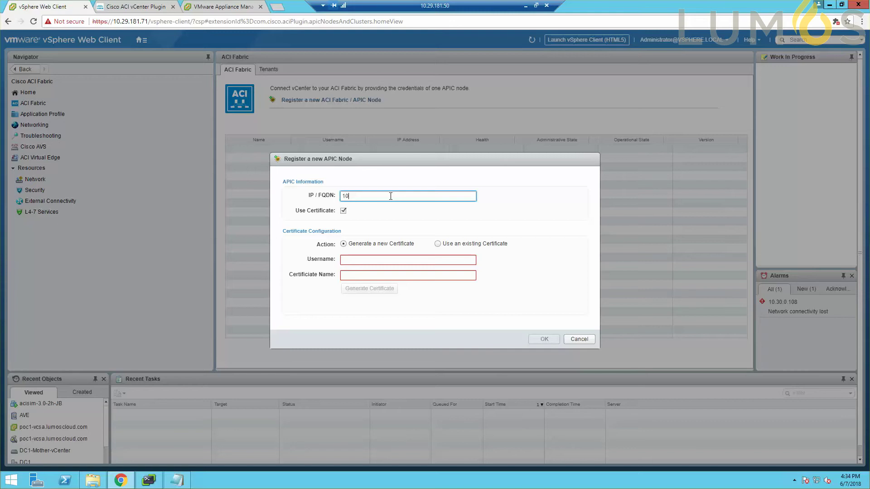
pyautogui.write('.40.1.24')
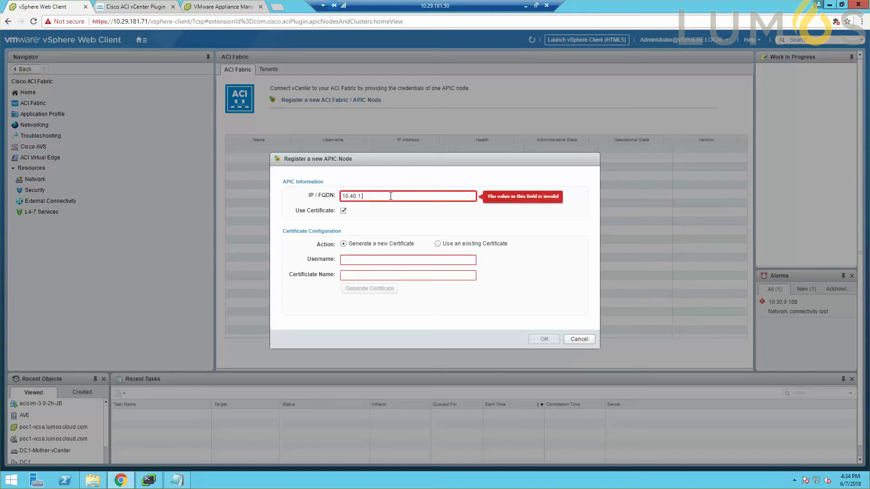
pyautogui.click(373, 261)
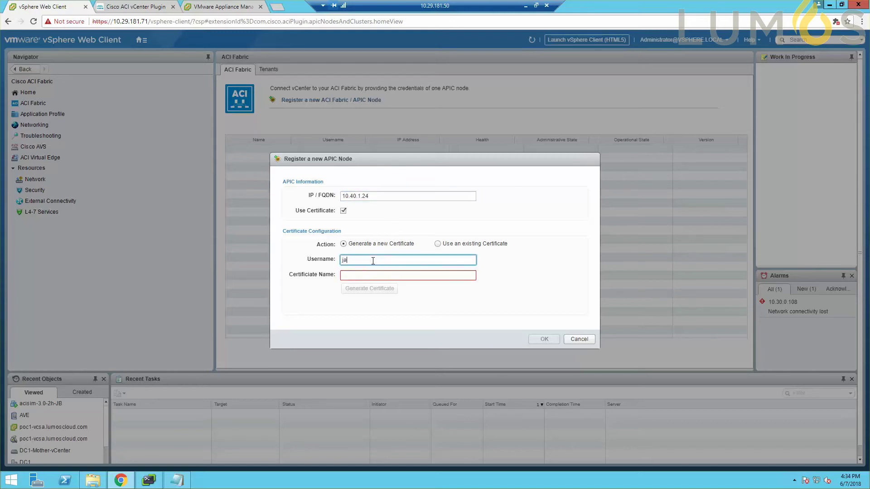
pyautogui.press('Tab')
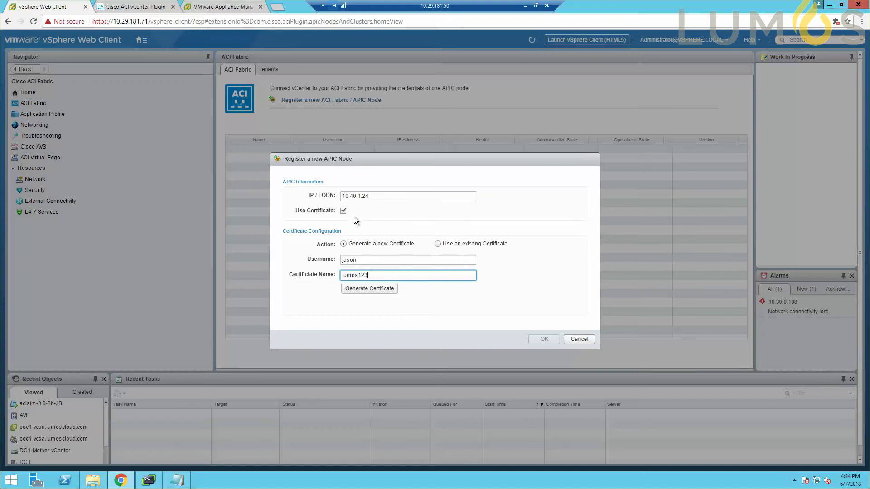
# - Switch to APIC username/password login, submit the registration, and open the Application Profile designer
pyautogui.click(344, 211)
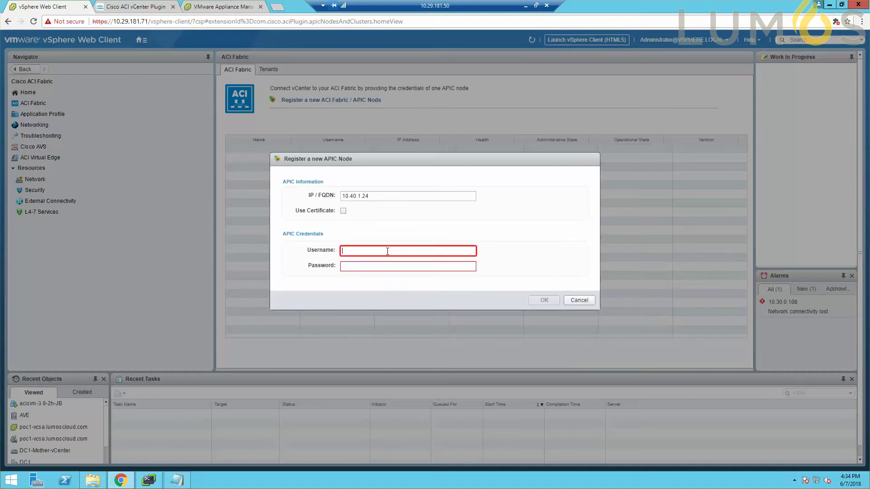
pyautogui.click(386, 252)
pyautogui.write('jason')
pyautogui.press('Tab')
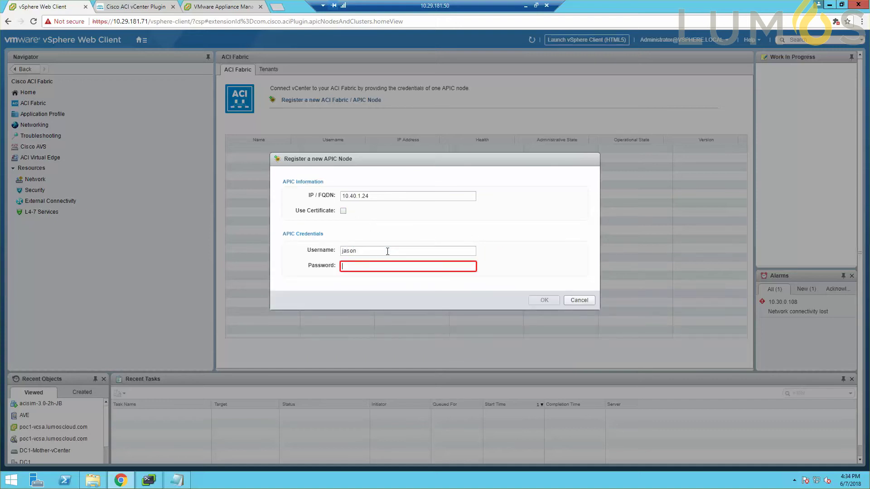
pyautogui.write('*******')
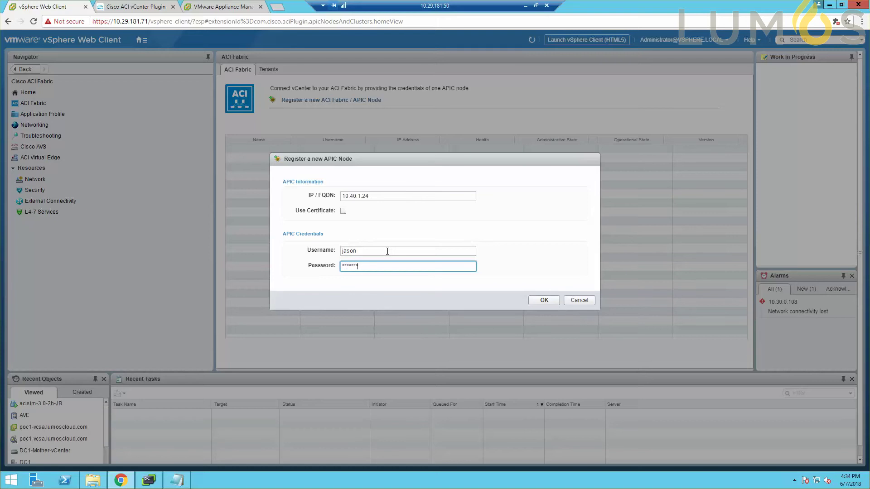
pyautogui.click(535, 300)
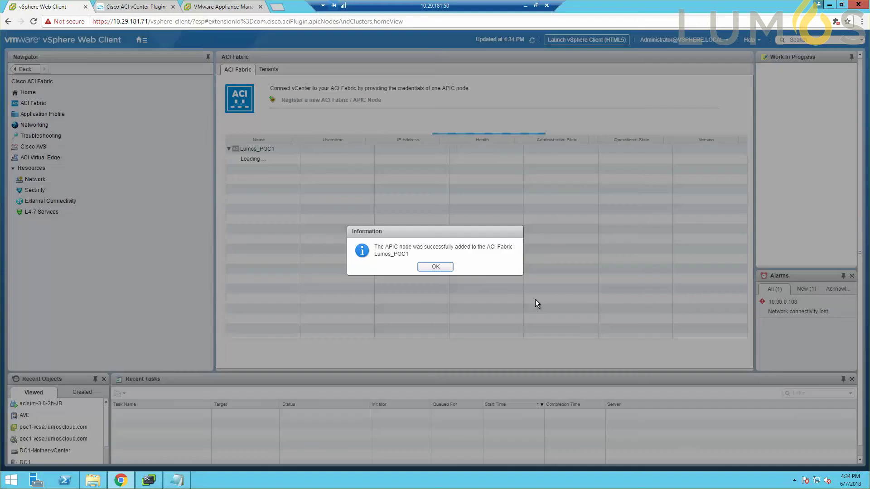
pyautogui.click(436, 267)
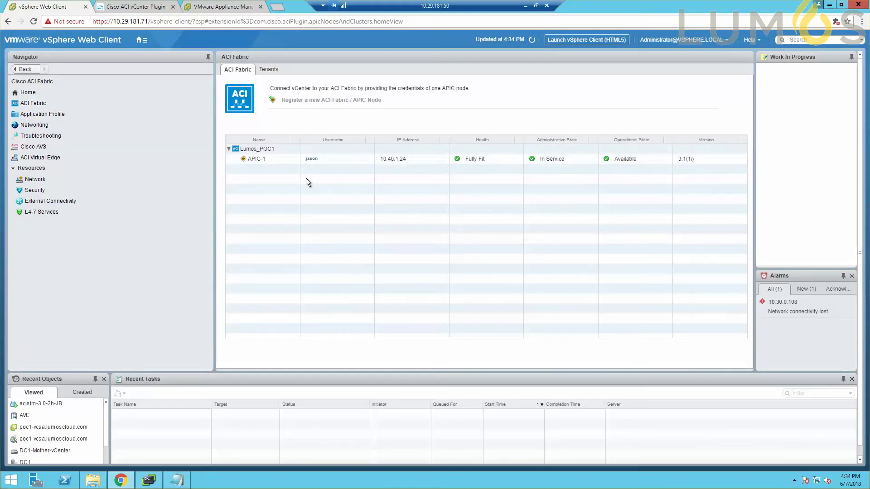
pyautogui.click(70, 136)
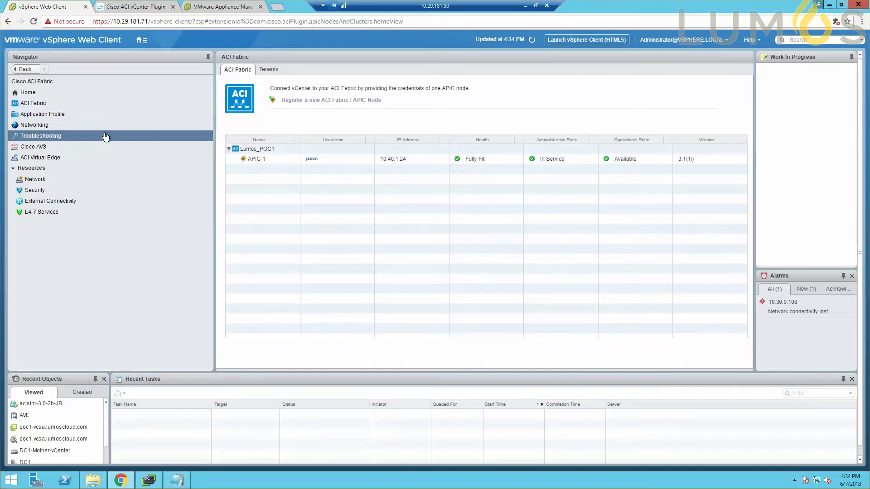
pyautogui.click(52, 119)
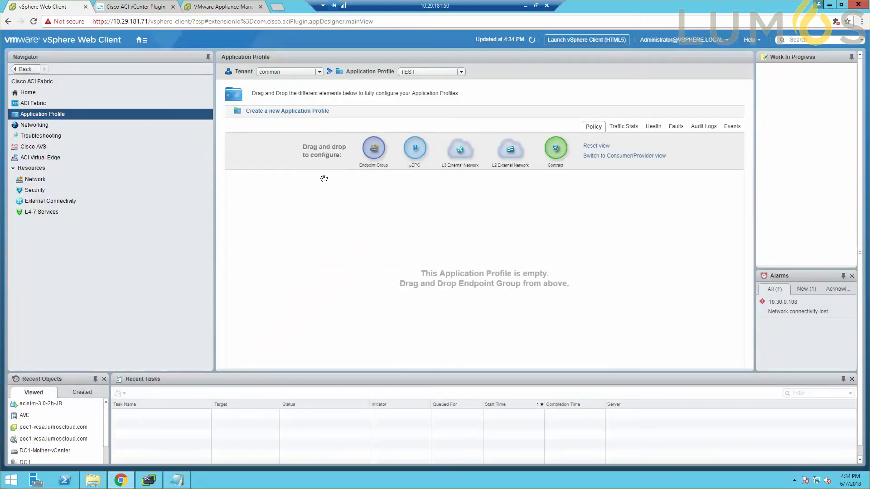
# - Select the user's own tenant, try adding an Endpoint Group, then cancel it
pyautogui.click(320, 72)
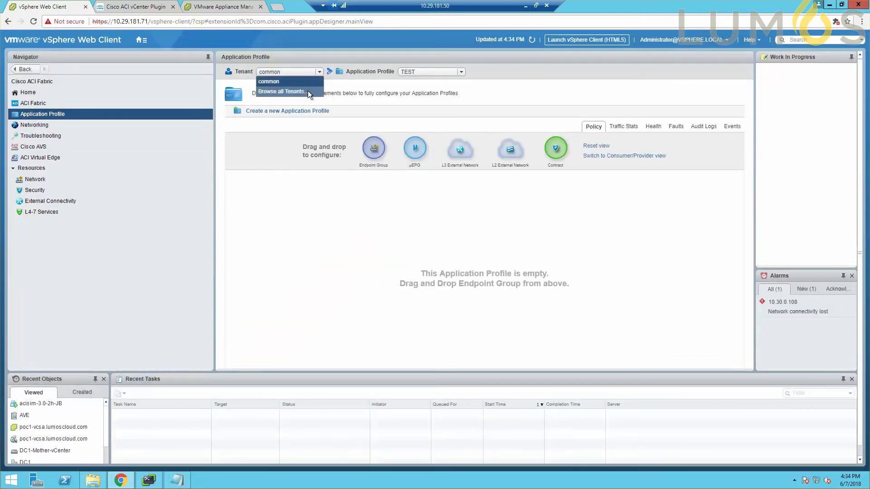
pyautogui.click(308, 91)
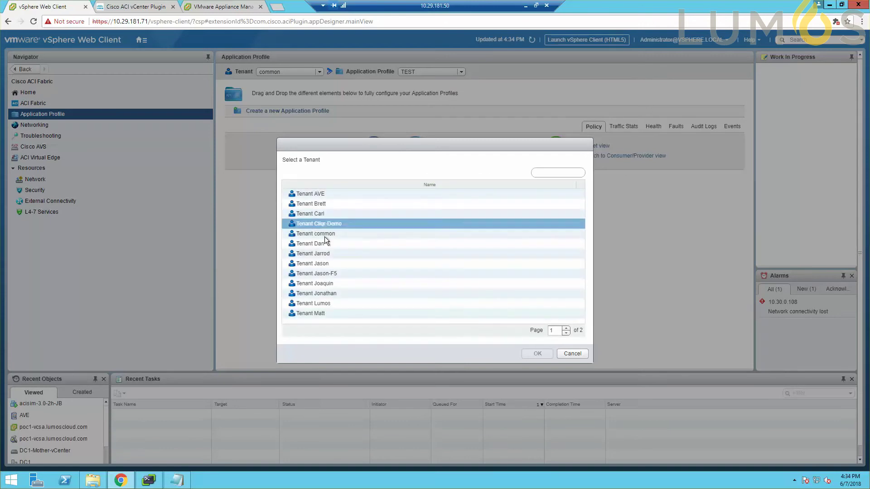
pyautogui.doubleClick(328, 262)
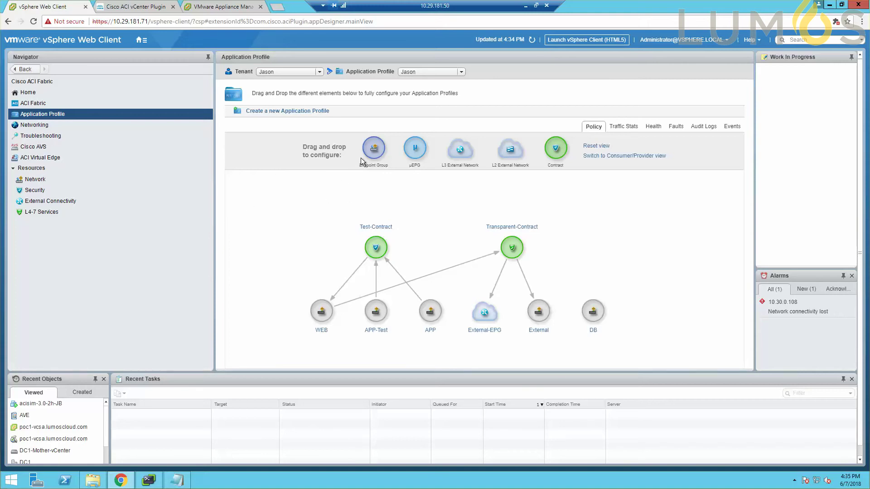
pyautogui.moveTo(380, 155); pyautogui.dragTo(457, 211)
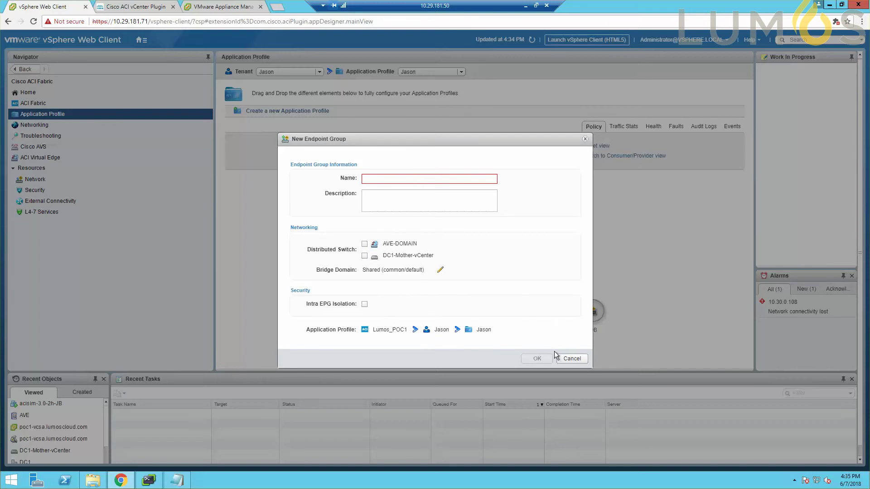
pyautogui.click(571, 359)
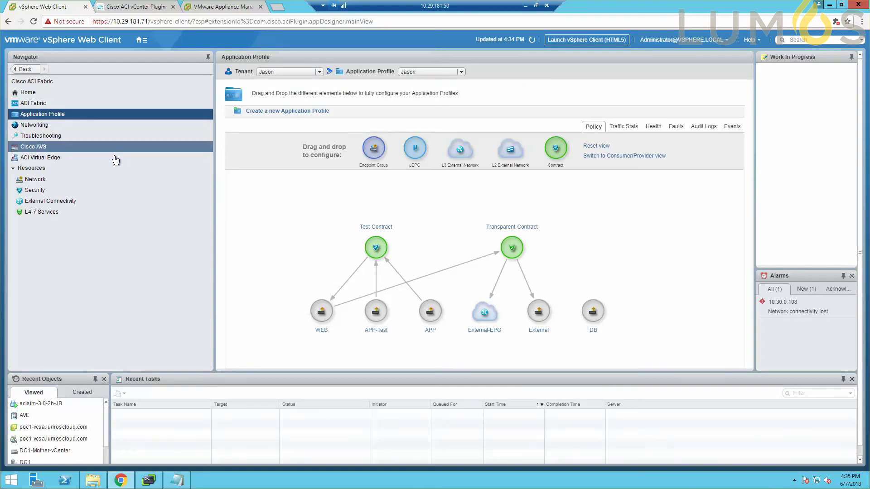
pyautogui.click(47, 128)
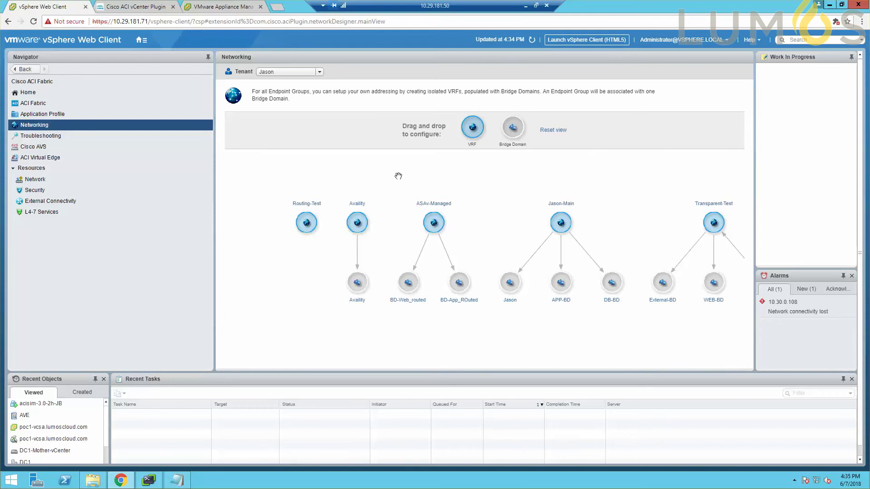
# - Drag a Bridge Domain onto the tenant's main VRF, name it Test-VcPlugin, and confirm
pyautogui.moveTo(512, 129)
pyautogui.mouseDown()
pyautogui.moveTo(514, 176)
pyautogui.moveTo(514, 123)
pyautogui.mouseUp()
pyautogui.moveTo(499, 194); pyautogui.dragTo(569, 219)
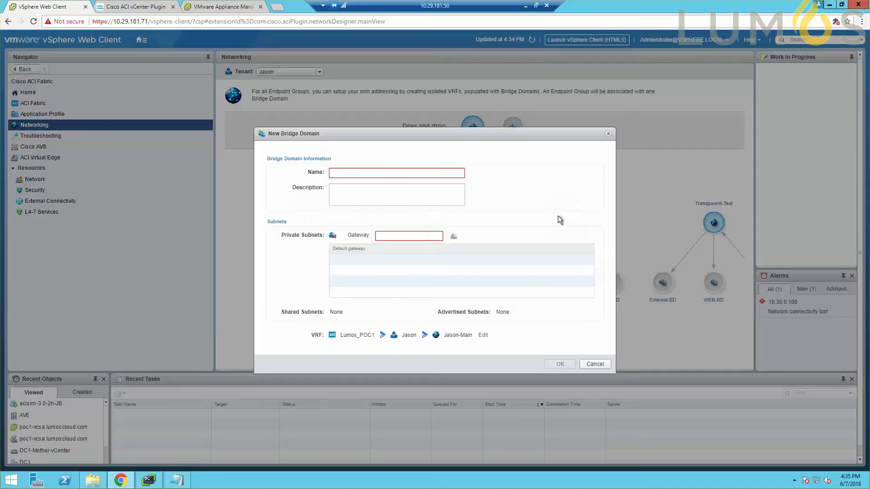
pyautogui.click(426, 176)
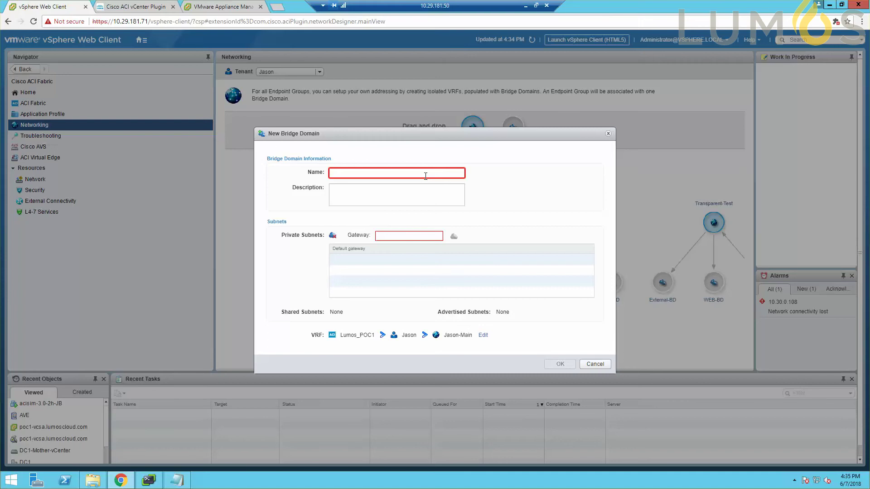
pyautogui.write('Test-VcPlugin')
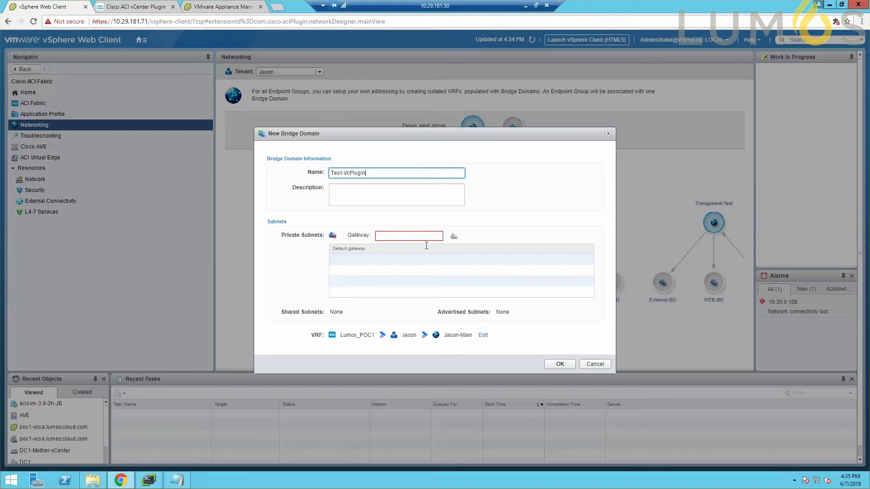
pyautogui.click(559, 364)
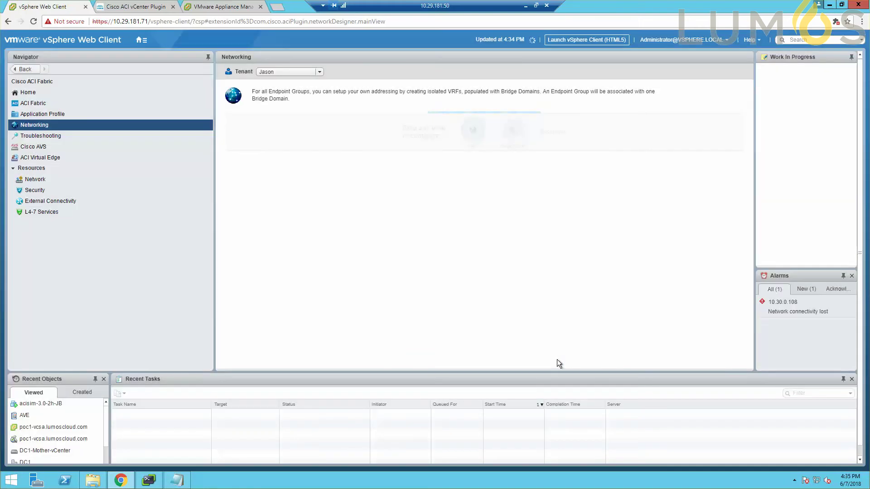
pyautogui.click(145, 7)
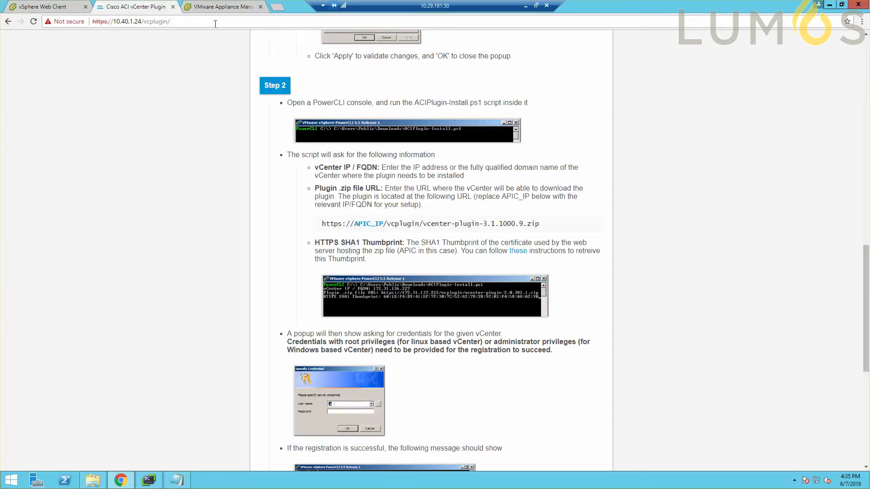
pyautogui.moveTo(171, 22); pyautogui.dragTo(144, 29)
pyautogui.press('BackSpace')
pyautogui.press('Return')
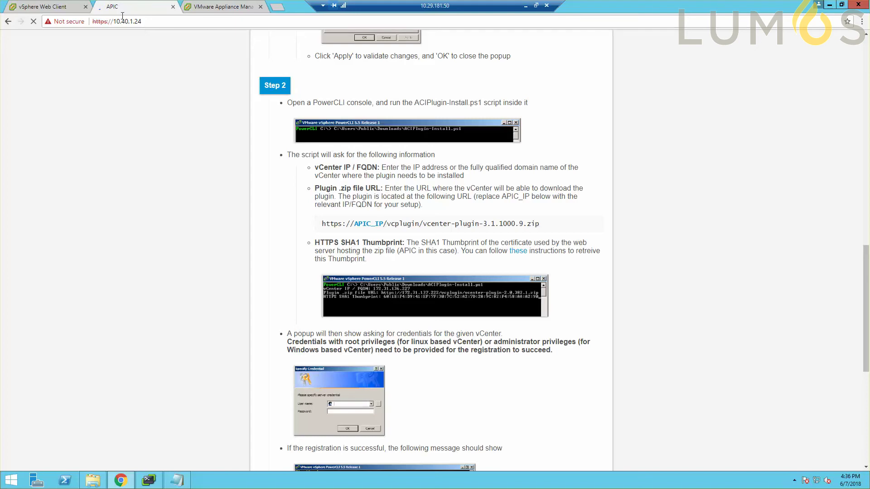
# - Sign in to APIC with the user ID and password to reach the dashboard
pyautogui.click(50, 7)
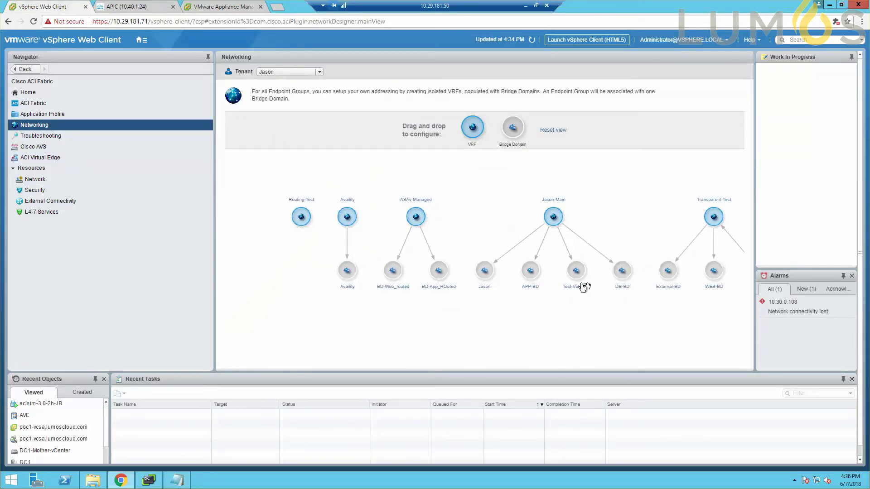
pyautogui.click(148, 8)
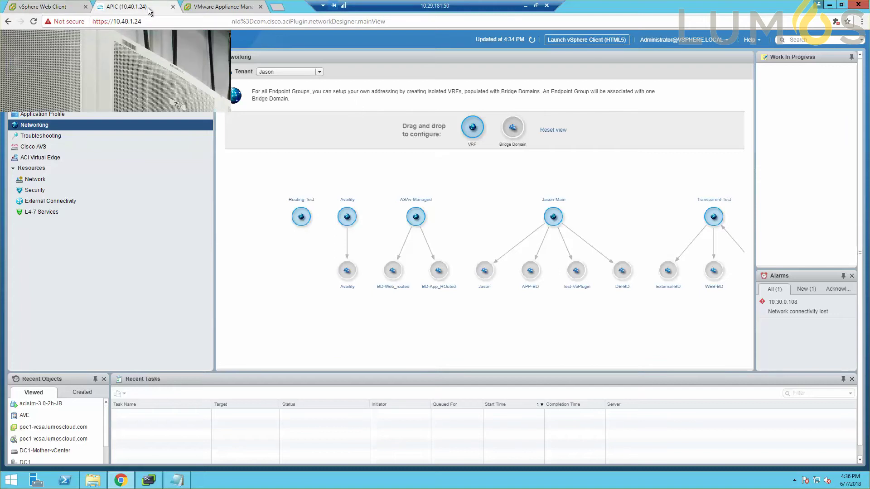
pyautogui.click(461, 216)
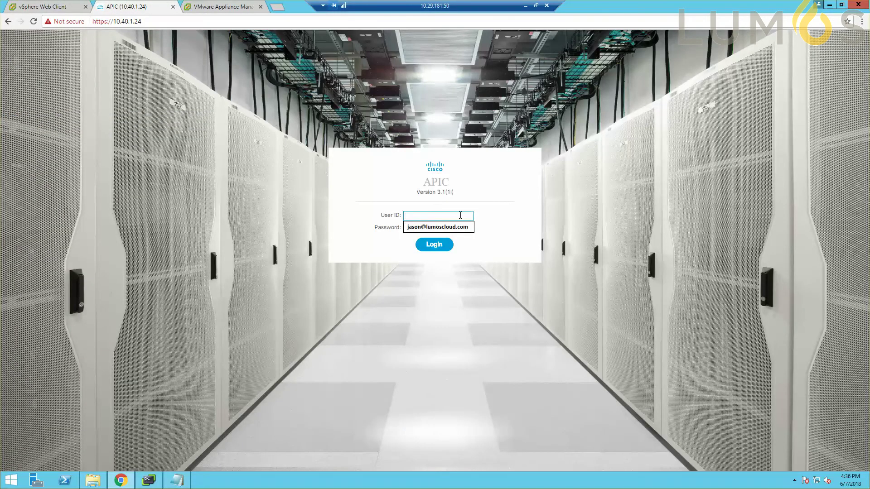
pyautogui.write('jason')
pyautogui.press('Tab')
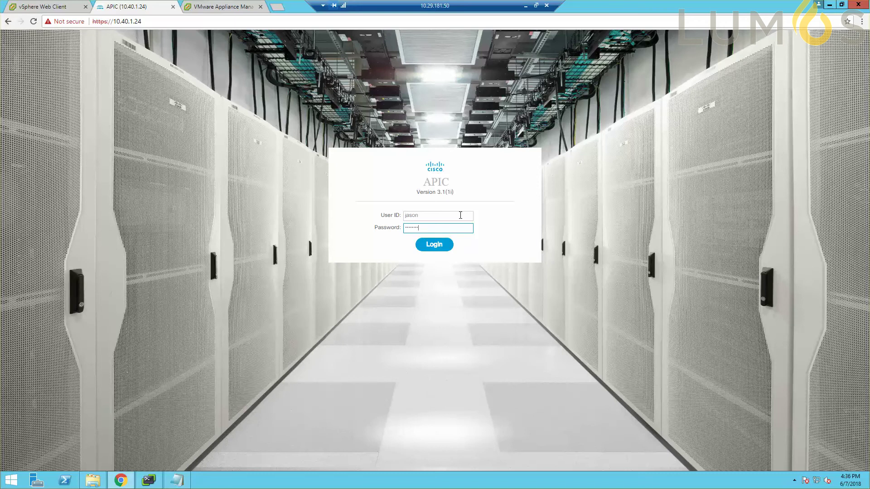
pyautogui.press('Return')
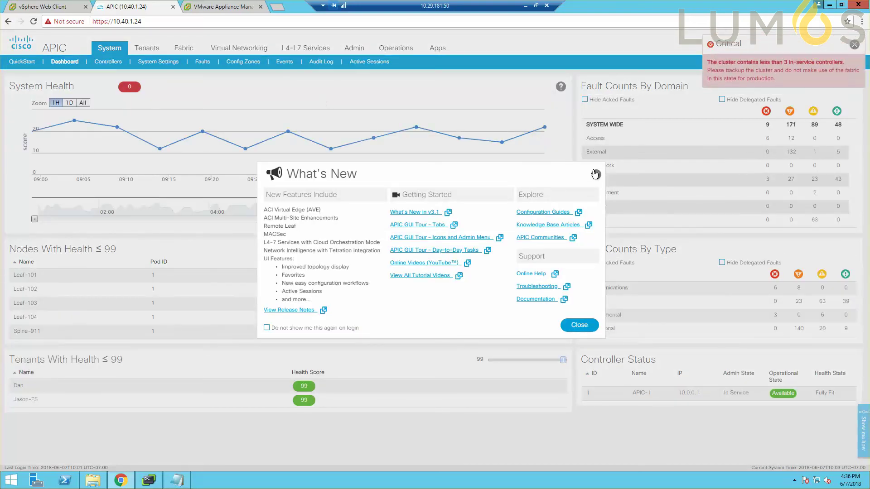
# - In APIC, confirm Test-VcPlugin appears under the tenant's Bridge Domains with VRF Jason-Main, then return to vSphere
pyautogui.click(596, 175)
pyautogui.click(152, 52)
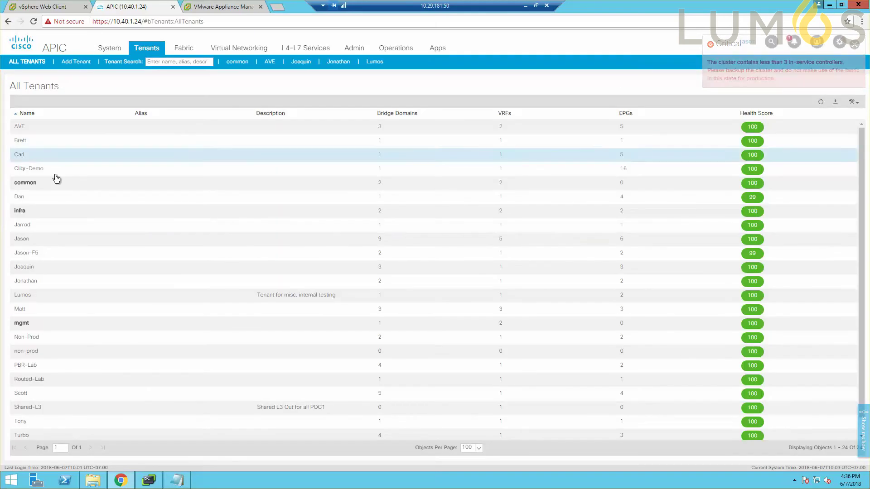
pyautogui.doubleClick(31, 241)
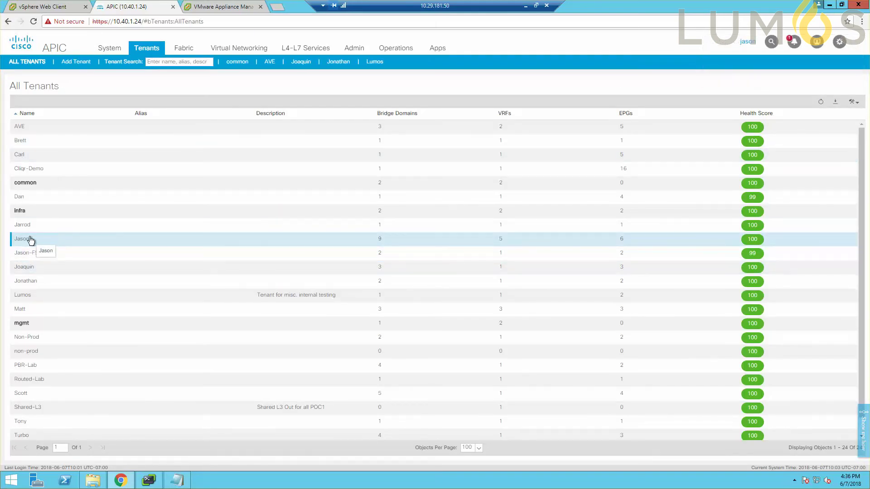
pyautogui.doubleClick(31, 241)
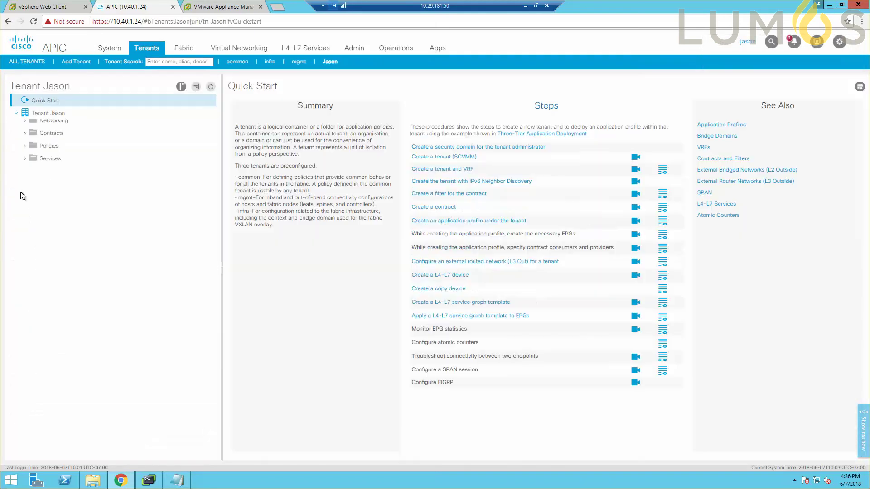
pyautogui.click(24, 138)
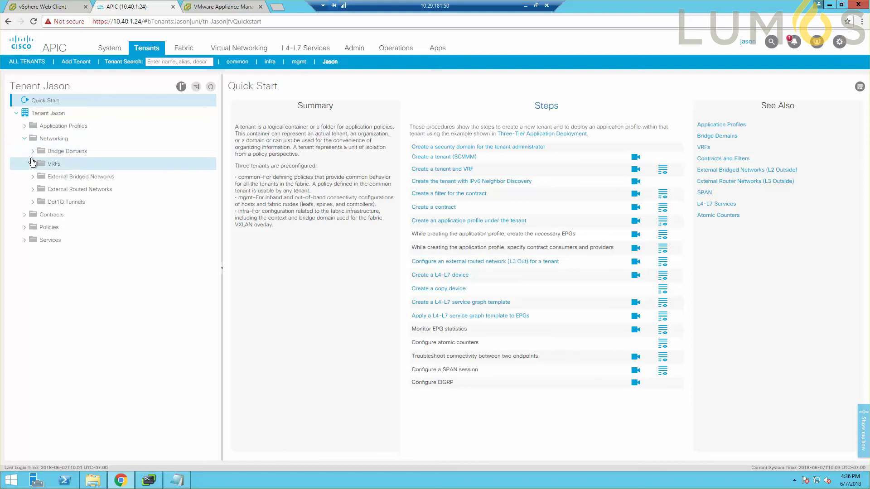
pyautogui.click(33, 151)
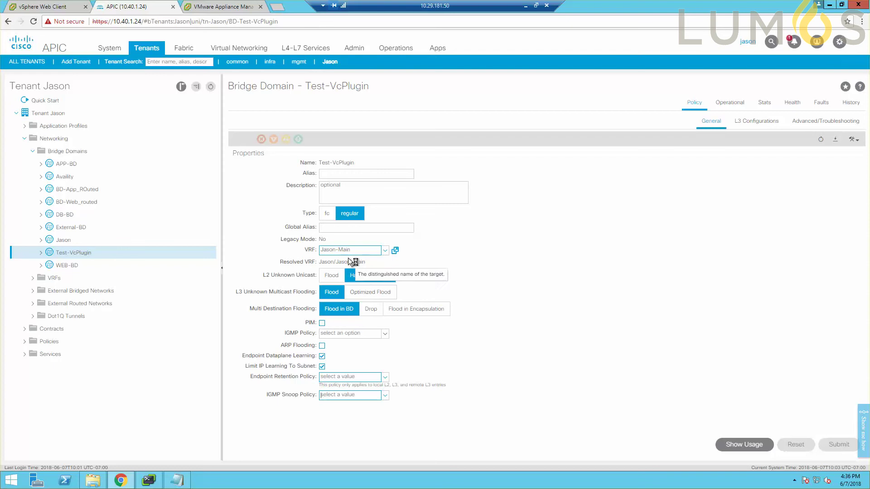
pyautogui.click(54, 7)
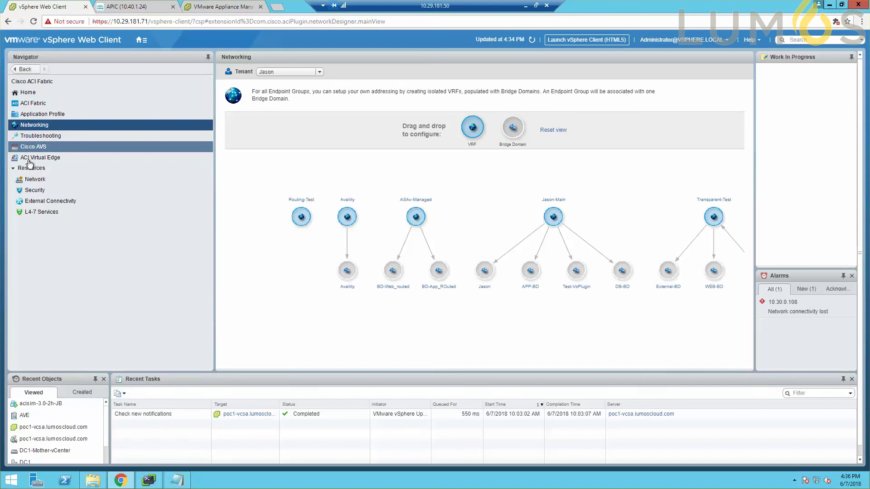
# - View the ACI plugin's Troubleshooting policy checker and Application Profile designer, then the vCenter appliance management page
pyautogui.click(34, 139)
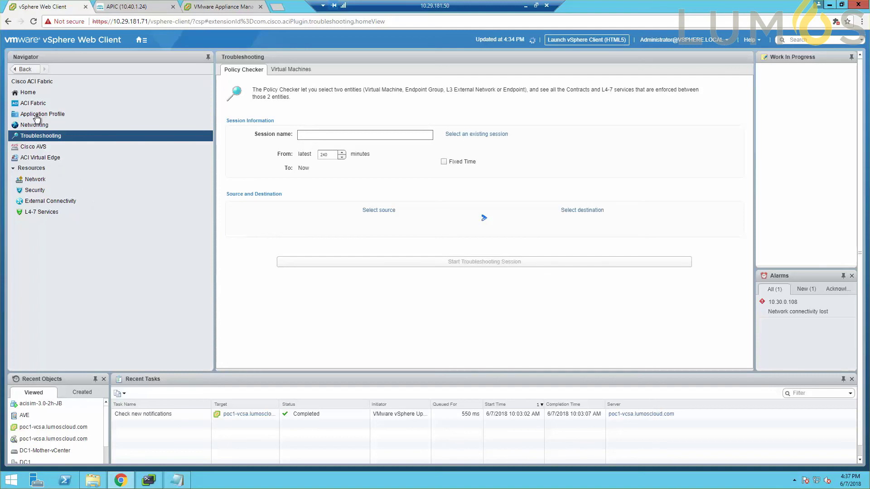
pyautogui.click(37, 118)
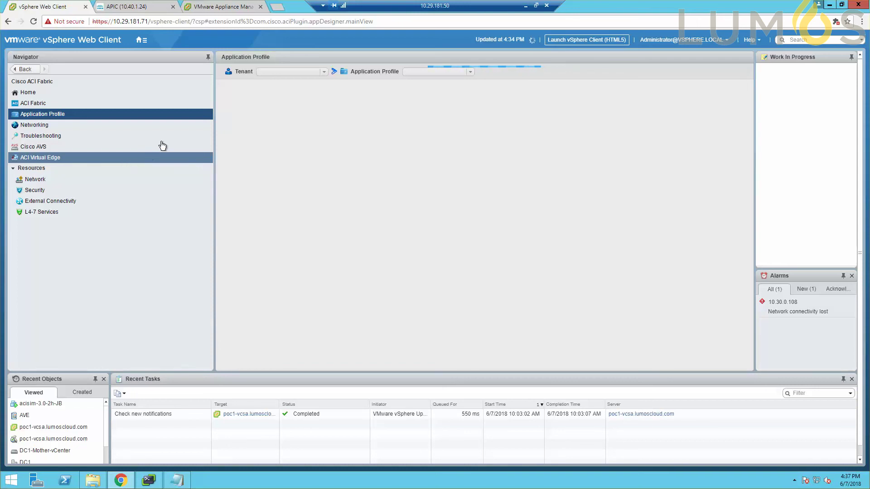
pyautogui.click(225, 8)
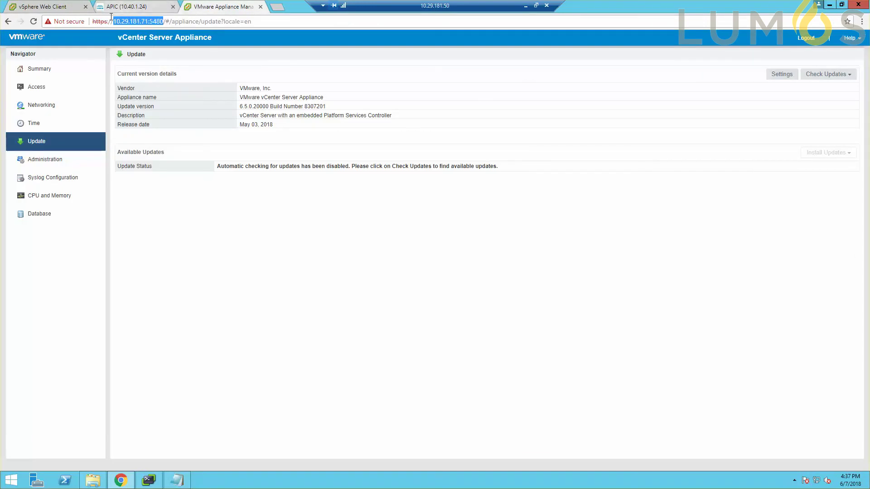
# - Back in vSphere Web Client, go to the Home page of inventories, including Cisco ACI Fabric
pyautogui.click(54, 6)
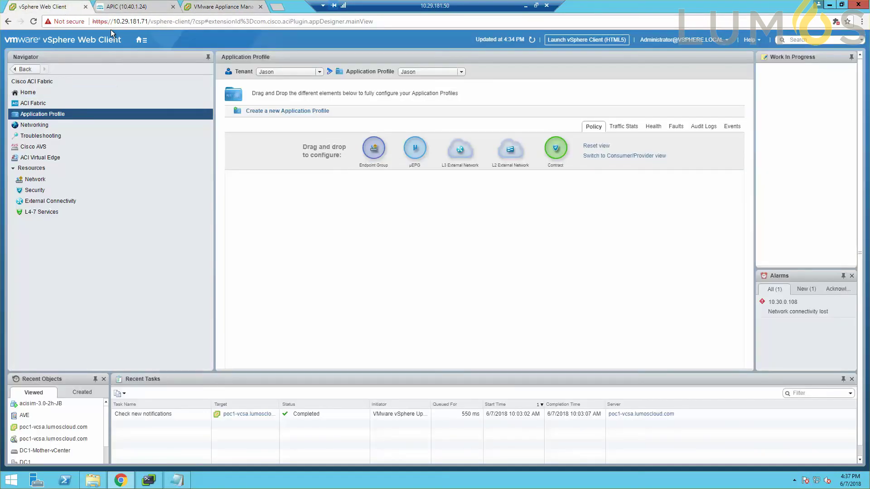
pyautogui.click(139, 40)
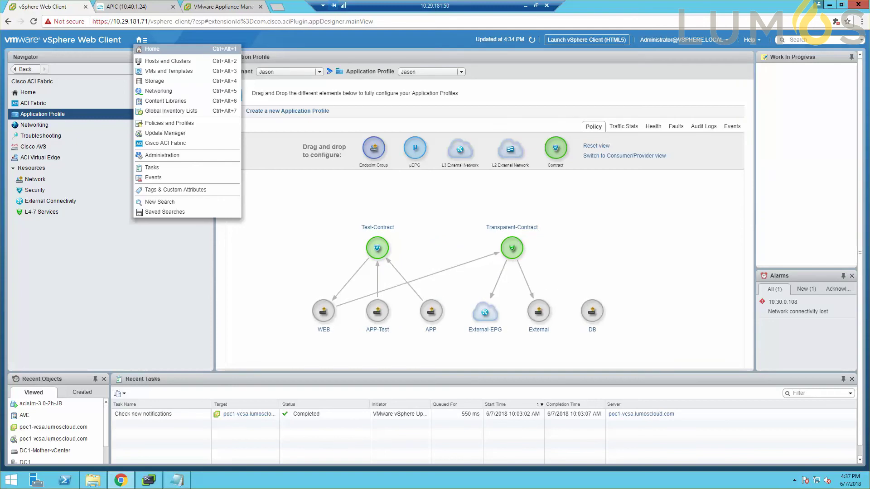
pyautogui.click(191, 52)
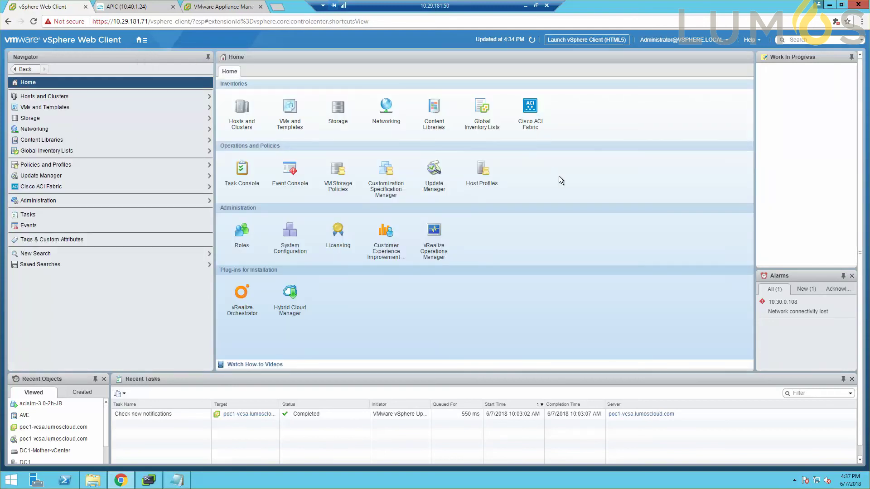